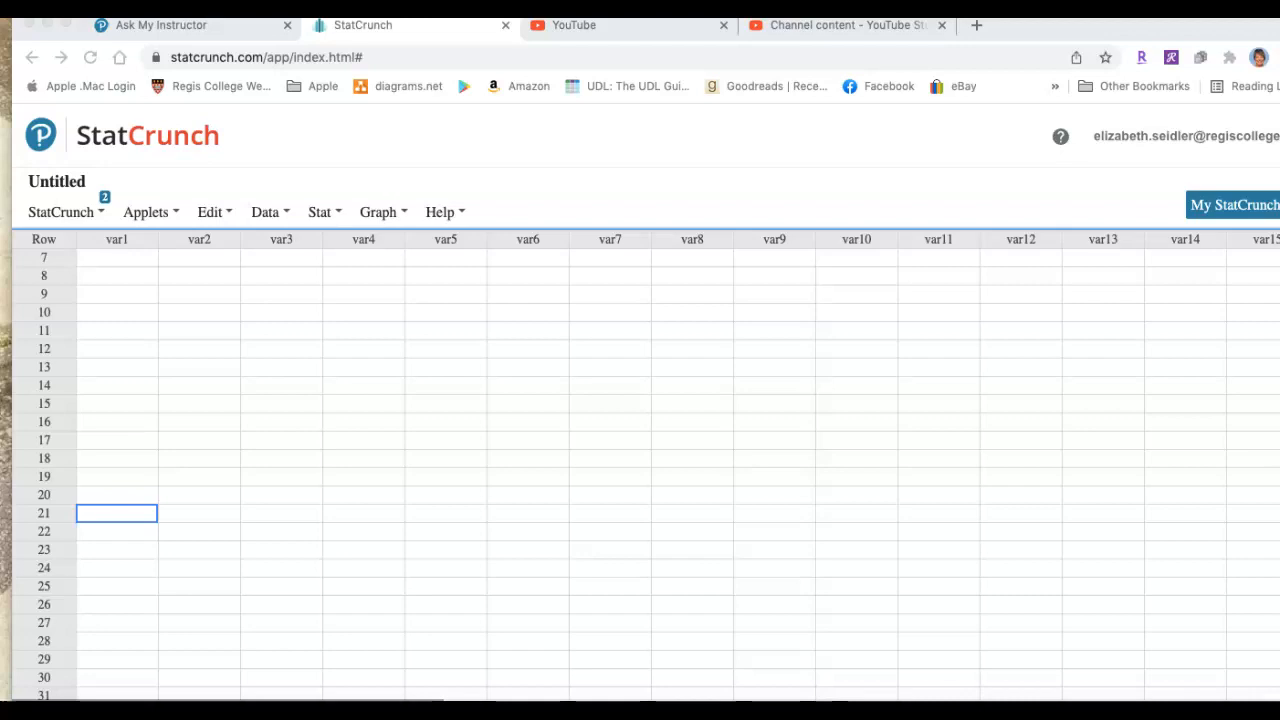
# Handwrite the sample values n = 46, x̄ = 2.05 and s = 0.82 as annotations over the empty data table
pyautogui.moveTo(544, 283)
pyautogui.mouseDown()
pyautogui.moveTo(560, 304)
pyautogui.moveTo(617, 298)
pyautogui.moveTo(617, 317)
pyautogui.moveTo(651, 313)
pyautogui.moveTo(637, 309)
pyautogui.mouseUp()
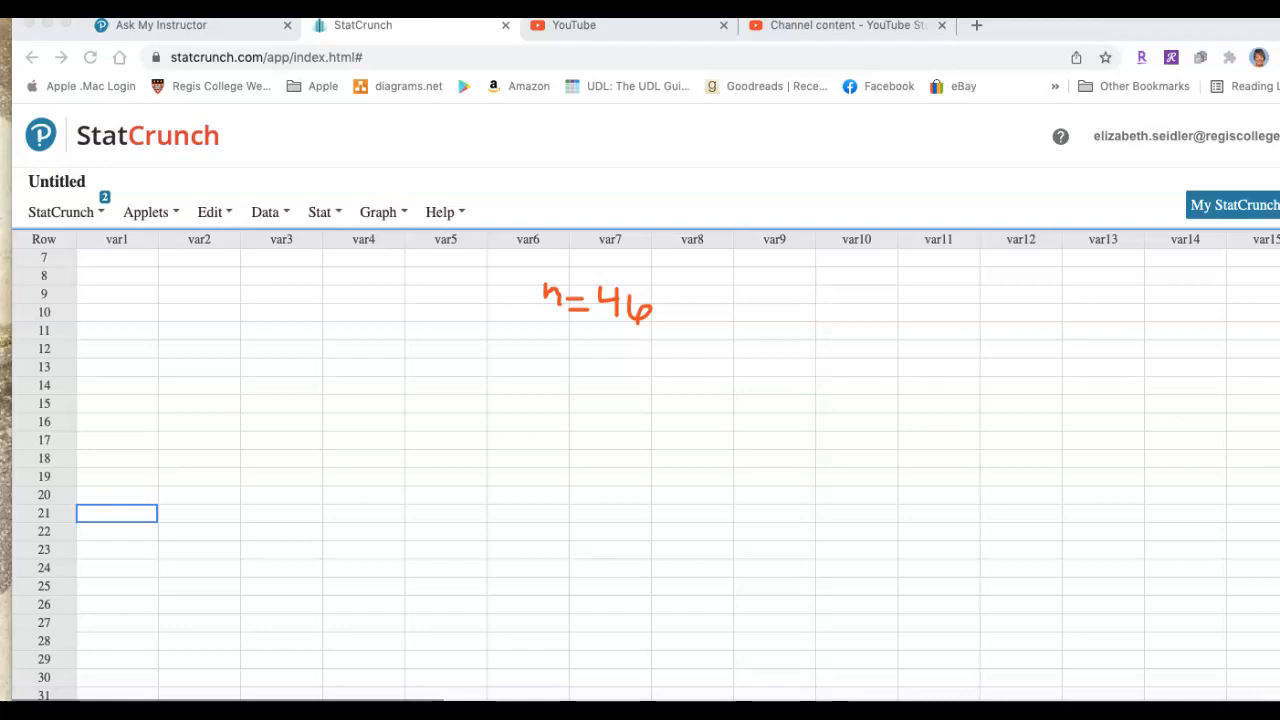
pyautogui.moveTo(582, 349)
pyautogui.mouseDown()
pyautogui.moveTo(606, 375)
pyautogui.moveTo(592, 364)
pyautogui.moveTo(583, 375)
pyautogui.moveTo(619, 339)
pyautogui.moveTo(644, 371)
pyautogui.moveTo(674, 365)
pyautogui.moveTo(680, 380)
pyautogui.moveTo(722, 371)
pyautogui.moveTo(717, 355)
pyautogui.moveTo(737, 379)
pyautogui.moveTo(767, 348)
pyautogui.mouseUp()
pyautogui.click(692, 373)
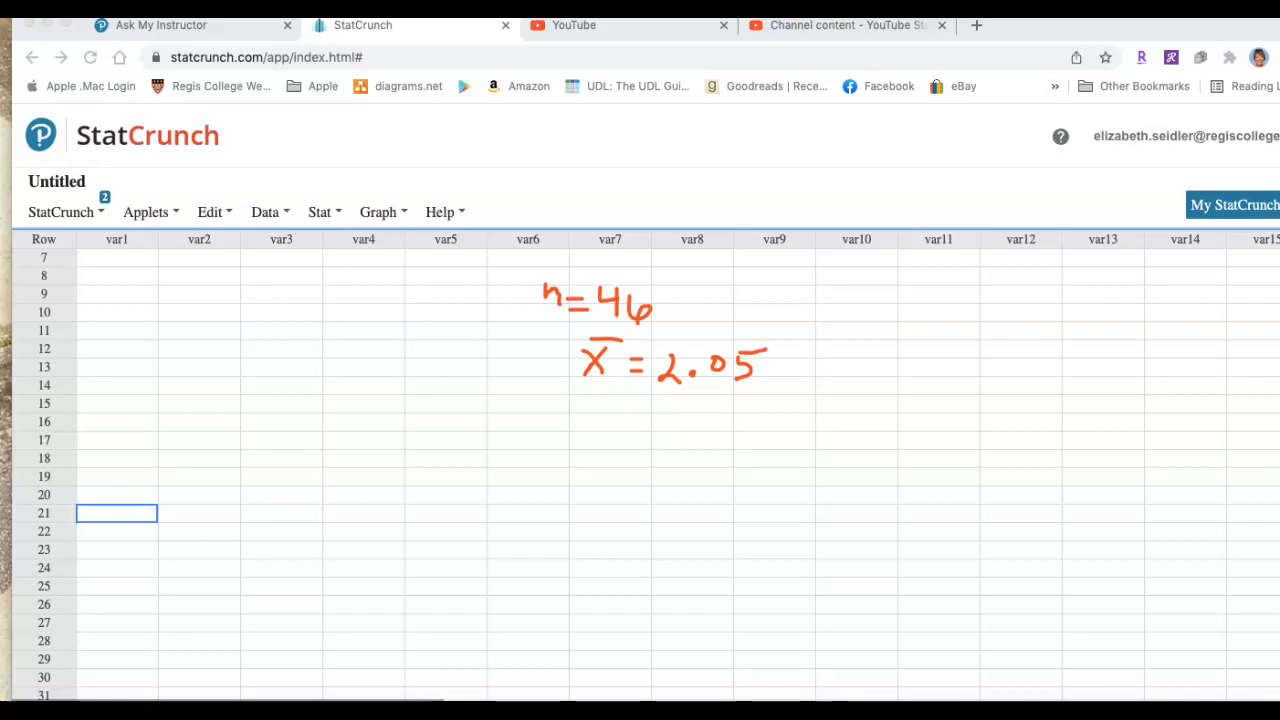
pyautogui.moveTo(600, 412)
pyautogui.mouseDown()
pyautogui.moveTo(590, 436)
pyautogui.moveTo(650, 427)
pyautogui.moveTo(654, 438)
pyautogui.mouseUp()
pyautogui.moveTo(686, 421)
pyautogui.mouseDown()
pyautogui.moveTo(693, 441)
pyautogui.moveTo(684, 421)
pyautogui.moveTo(779, 436)
pyautogui.mouseUp()
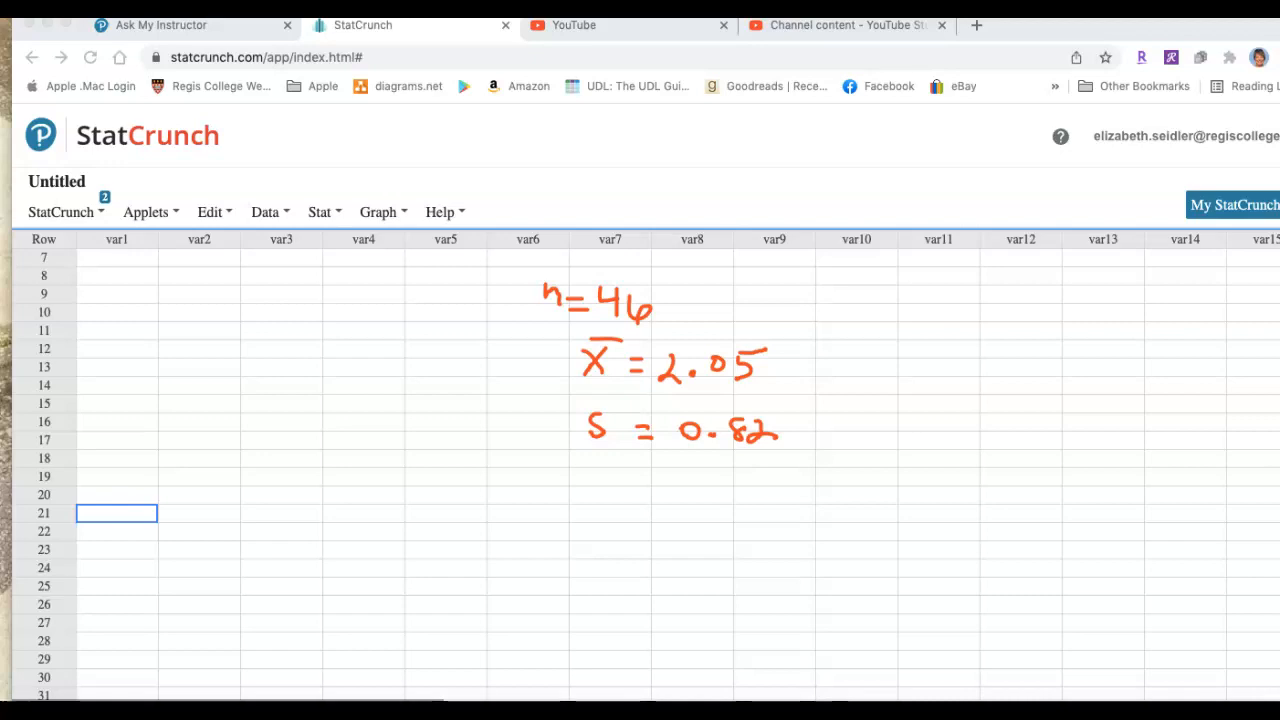
# Add μ = 1.75 and α = .01 below the handwritten sample values, and clear all annotations
pyautogui.moveTo(602, 492)
pyautogui.mouseDown()
pyautogui.moveTo(616, 478)
pyautogui.moveTo(638, 480)
pyautogui.moveTo(638, 510)
pyautogui.moveTo(680, 487)
pyautogui.moveTo(680, 499)
pyautogui.mouseUp()
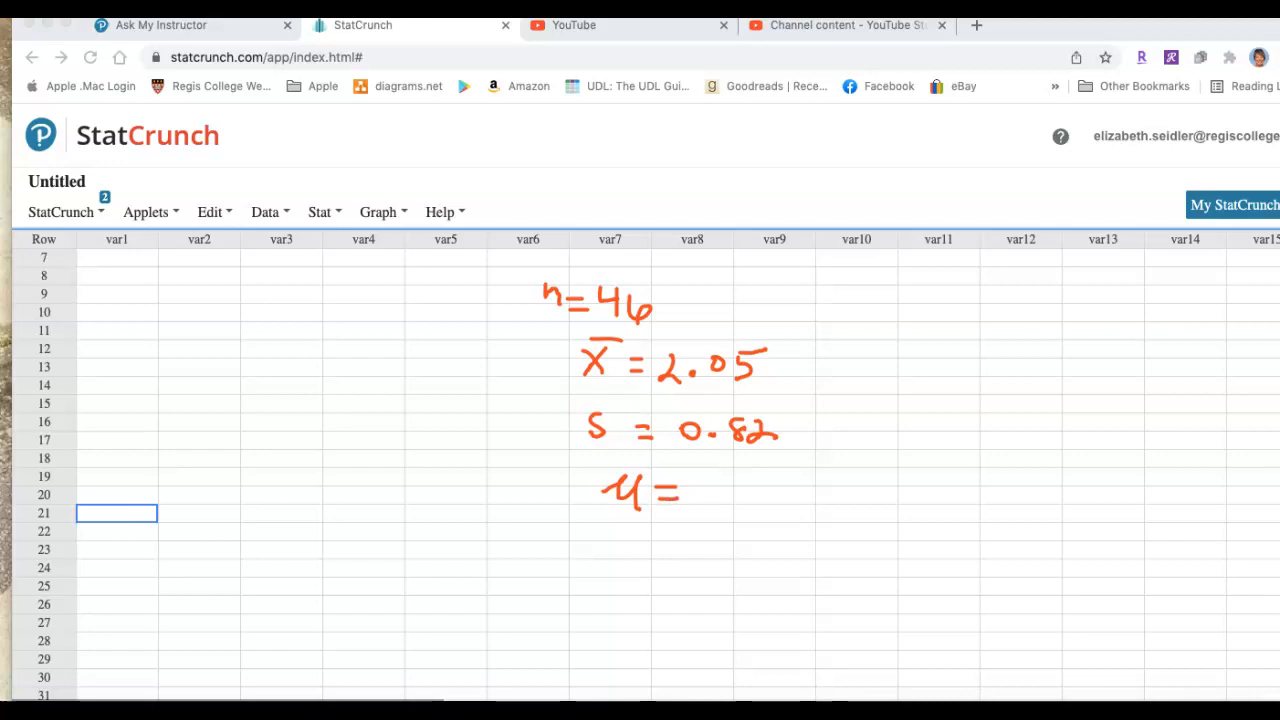
pyautogui.moveTo(716, 480)
pyautogui.mouseDown()
pyautogui.moveTo(714, 500)
pyautogui.moveTo(757, 478)
pyautogui.moveTo(749, 494)
pyautogui.moveTo(778, 490)
pyautogui.moveTo(761, 498)
pyautogui.moveTo(800, 474)
pyautogui.mouseUp()
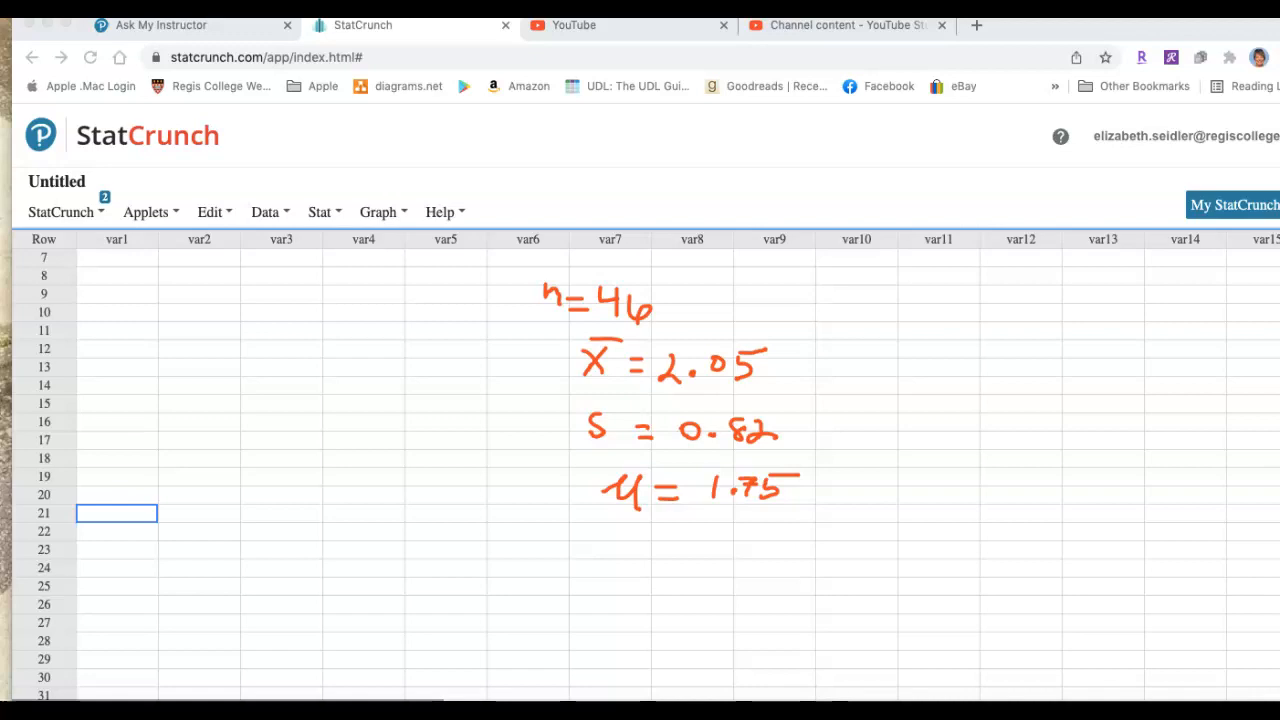
pyautogui.moveTo(690, 533)
pyautogui.mouseDown()
pyautogui.moveTo(680, 541)
pyautogui.moveTo(703, 555)
pyautogui.moveTo(731, 532)
pyautogui.moveTo(791, 548)
pyautogui.moveTo(795, 525)
pyautogui.moveTo(816, 548)
pyautogui.mouseUp()
pyautogui.click(761, 542)
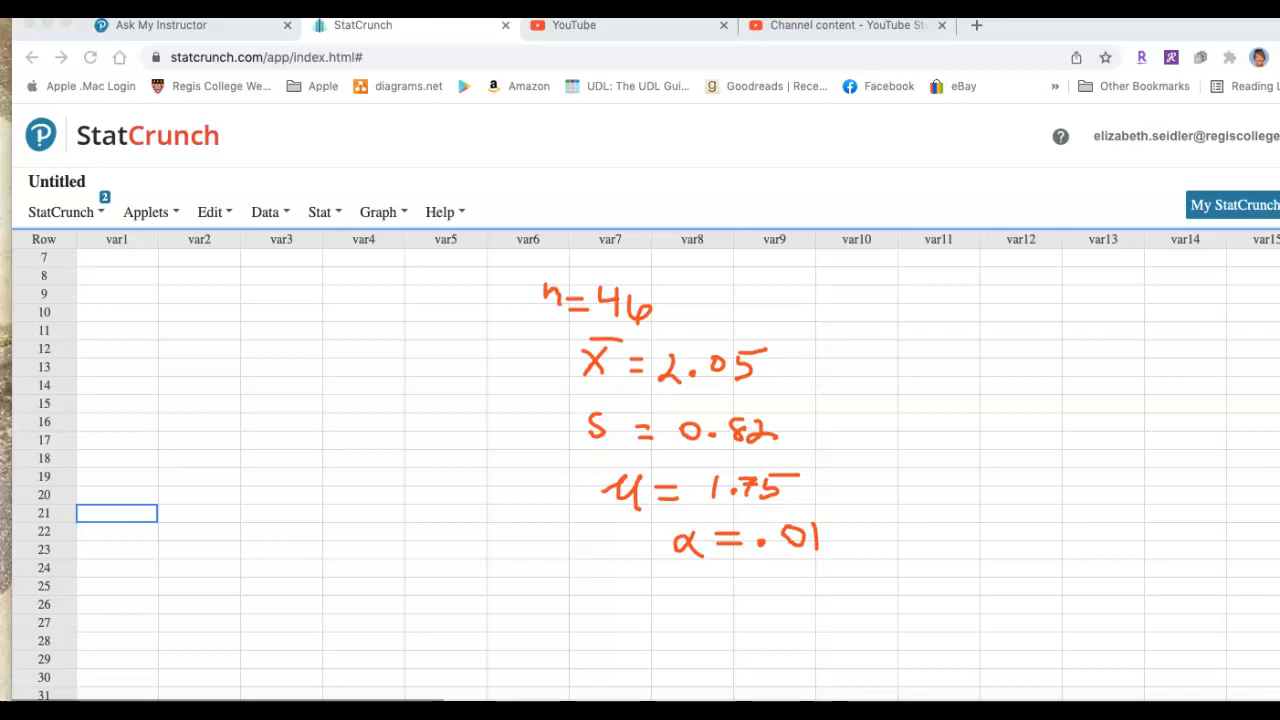
pyautogui.press('Escape')
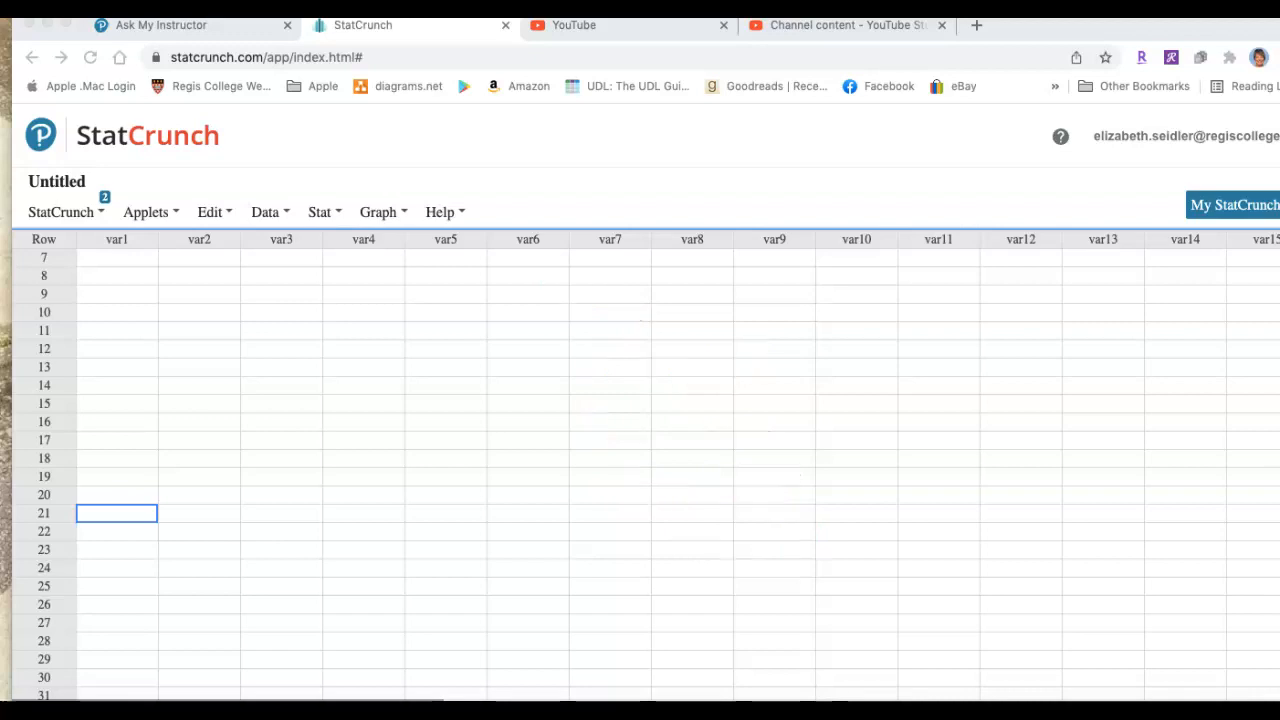
# Set up a one-sample T test from summary data with sample mean 2.05, standard deviation .82 and sample size 46
pyautogui.click(325, 212)
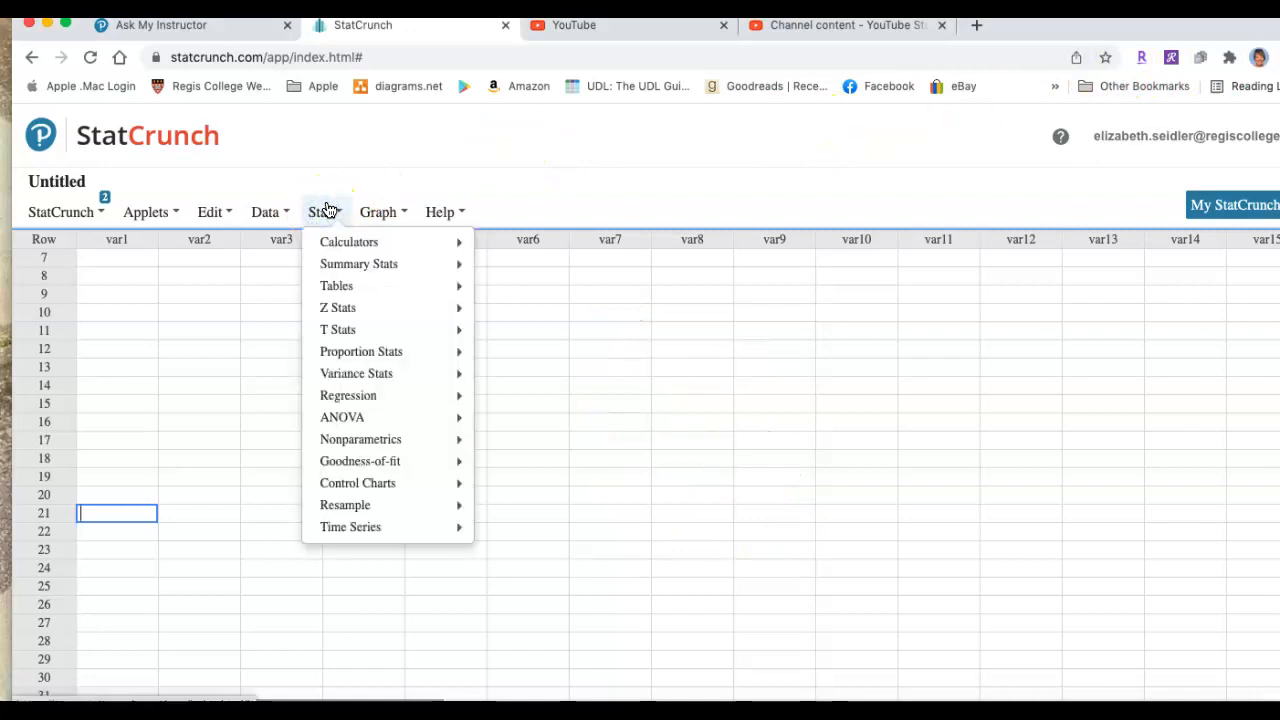
pyautogui.moveTo(337, 329)
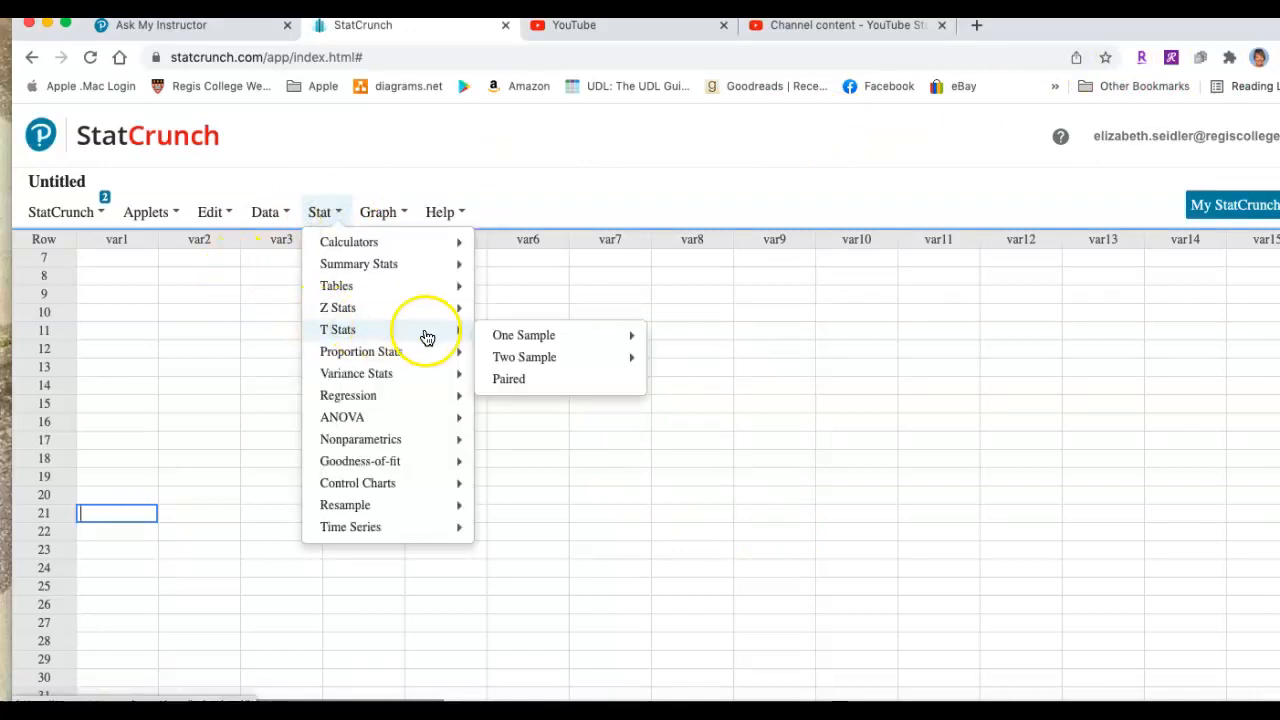
pyautogui.moveTo(503, 337)
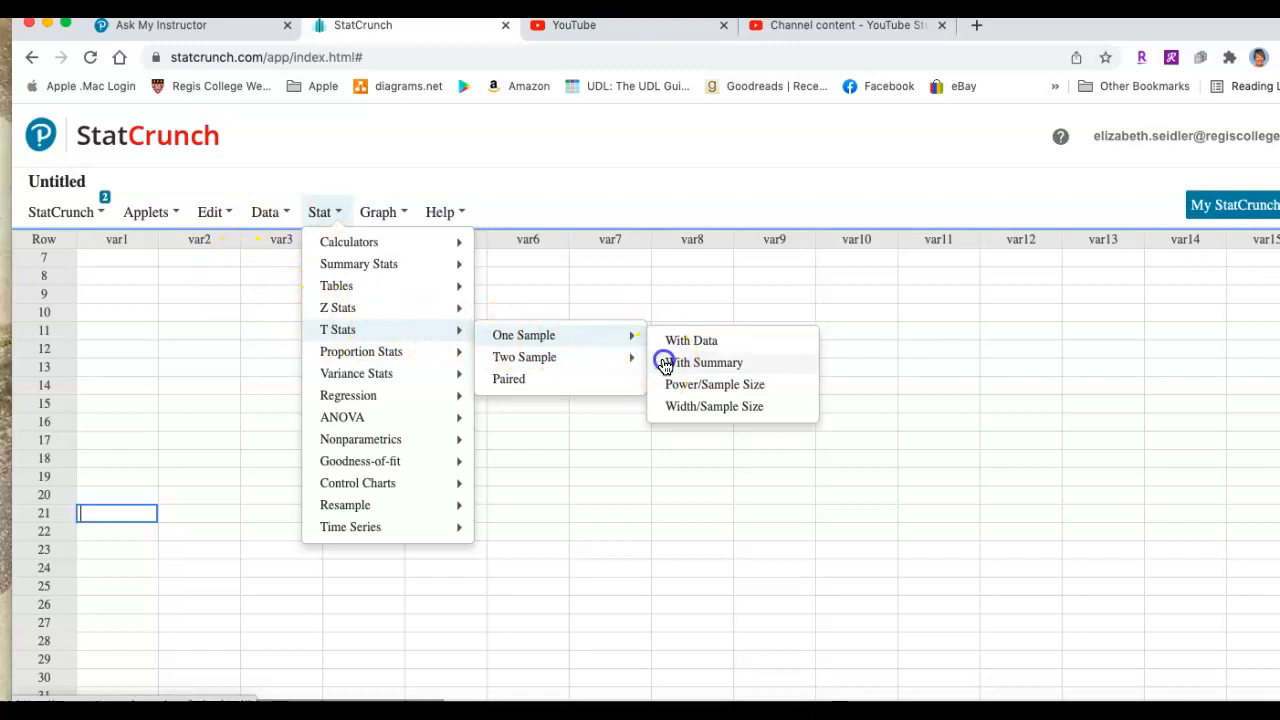
pyautogui.click(700, 362)
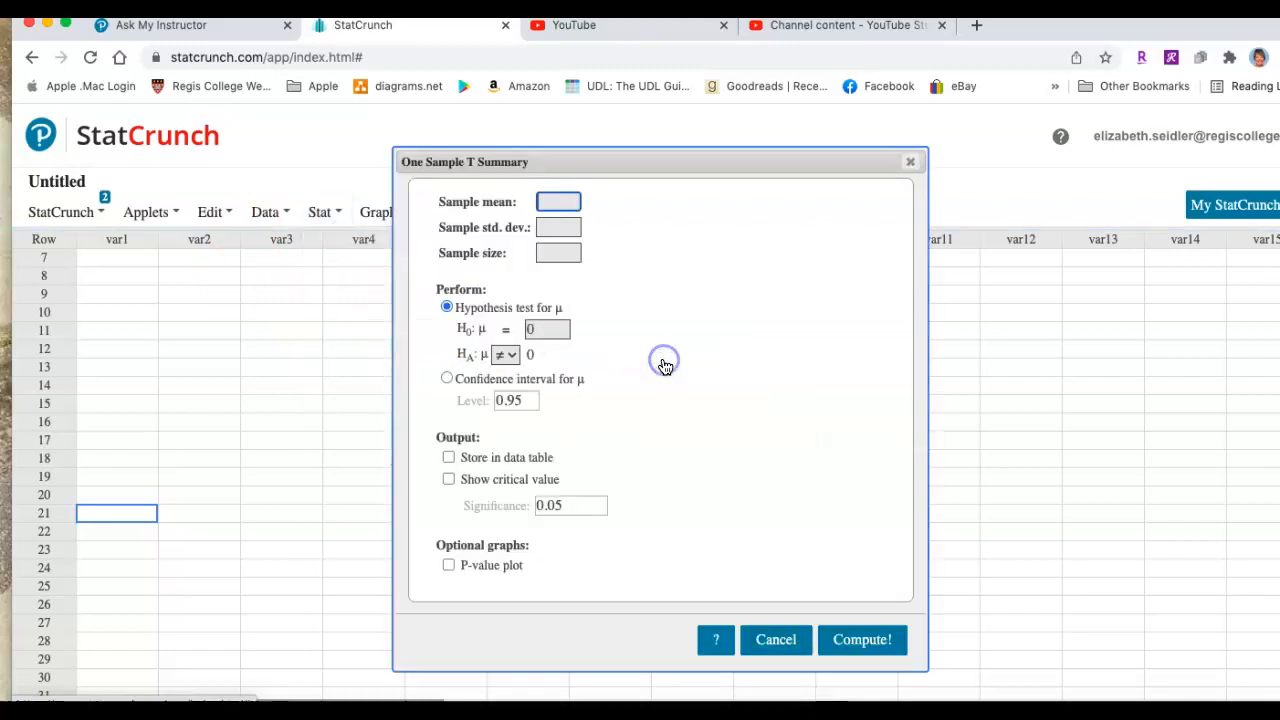
pyautogui.click(563, 213)
pyautogui.write('2.05')
pyautogui.click(558, 226)
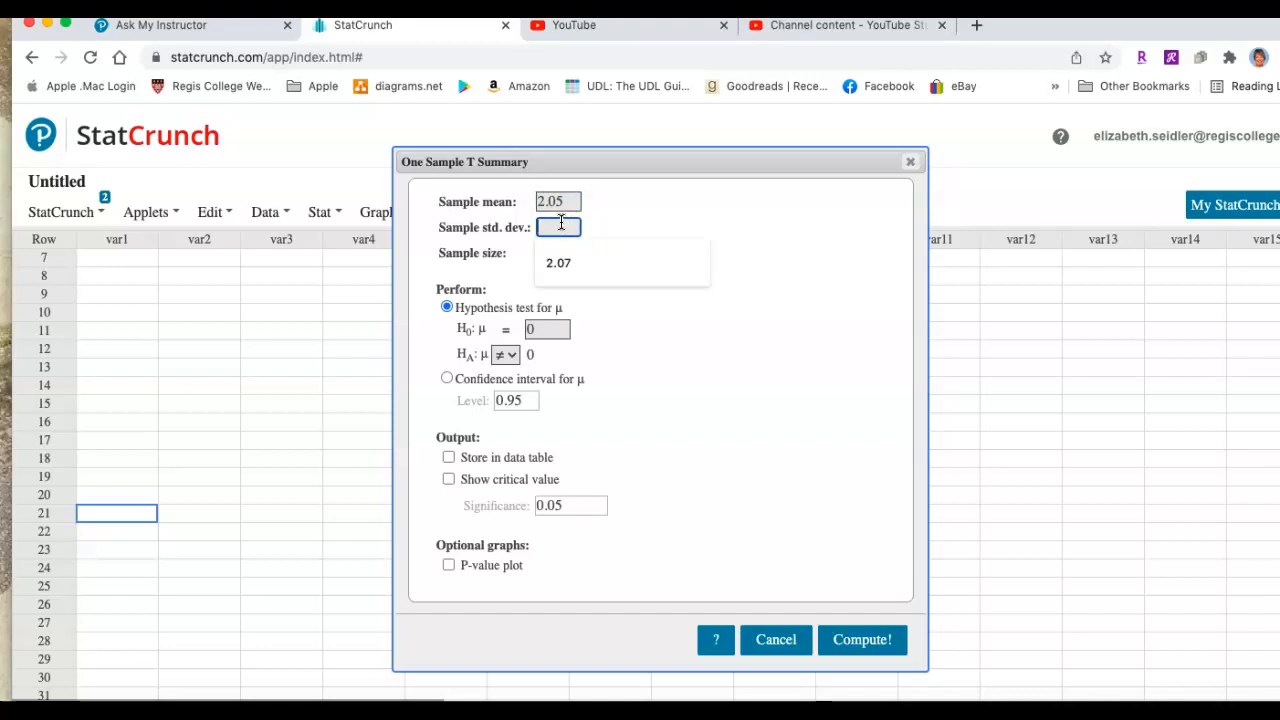
pyautogui.write('.82')
pyautogui.click(556, 252)
pyautogui.write('46')
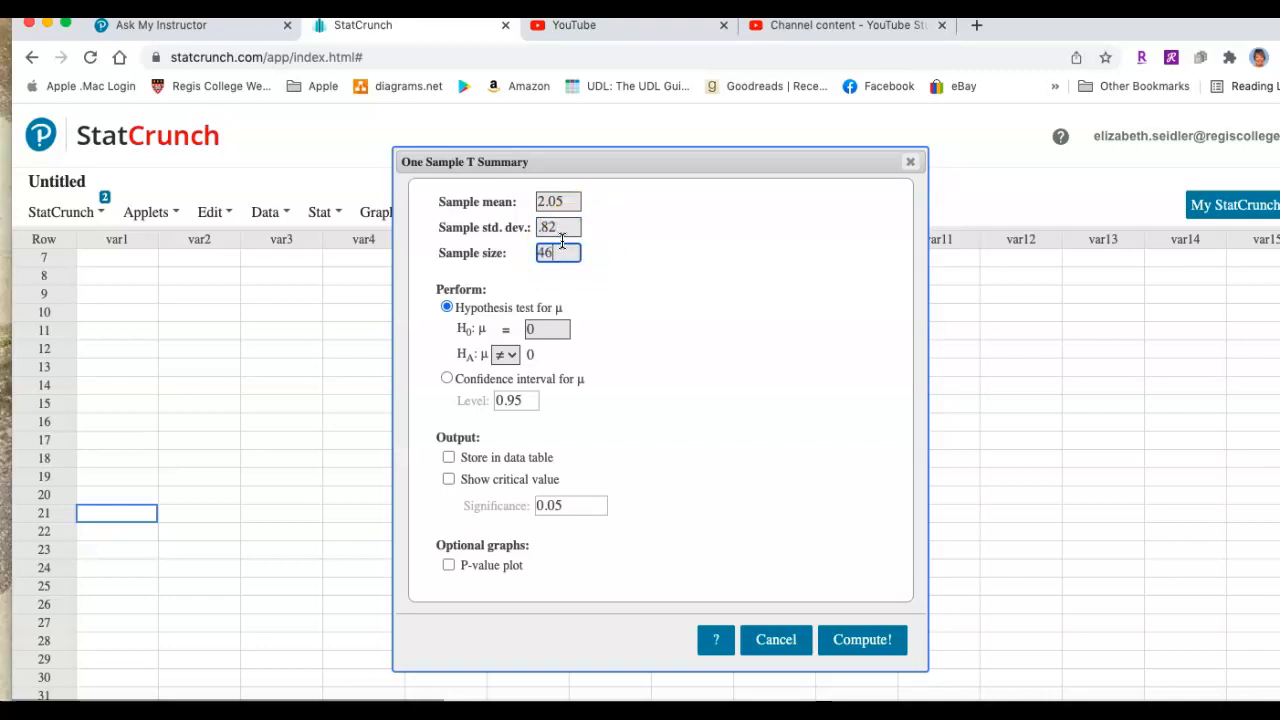
# Set the null hypothesis mean to 1.75 and the alternative hypothesis to greater than (>)
pyautogui.click(543, 326)
pyautogui.write('1.75')
pyautogui.click(510, 354)
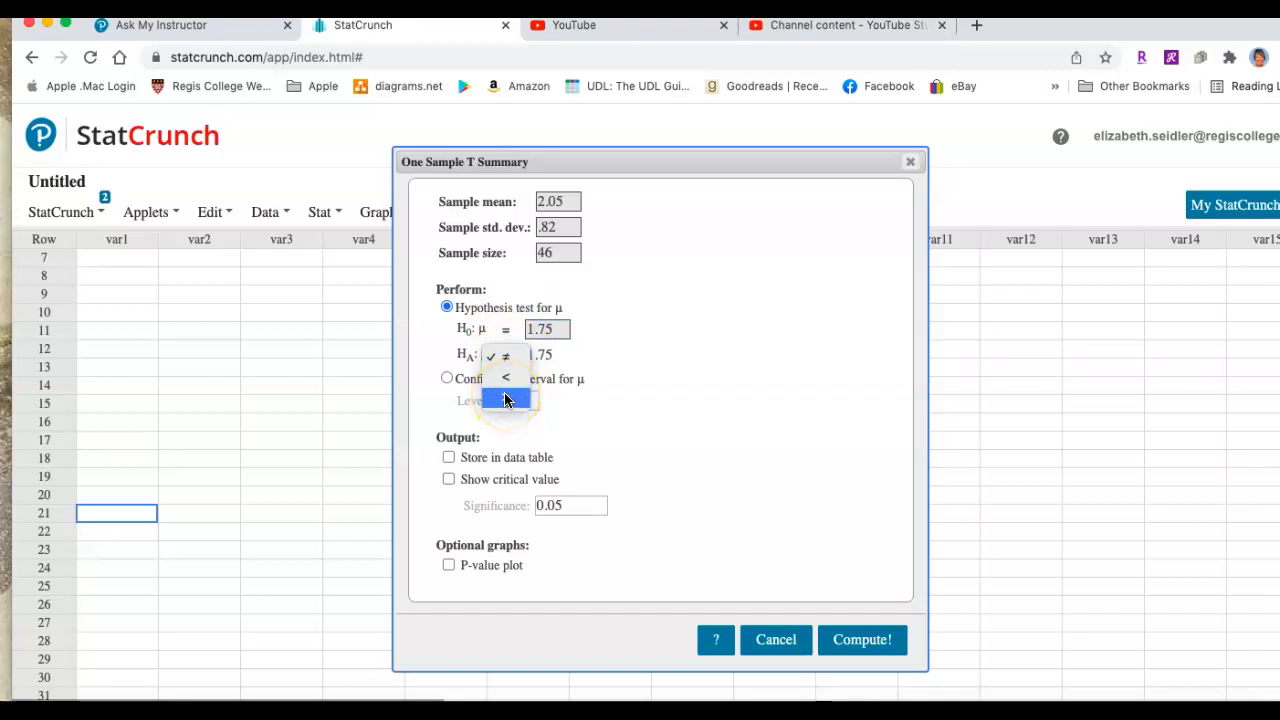
pyautogui.click(504, 399)
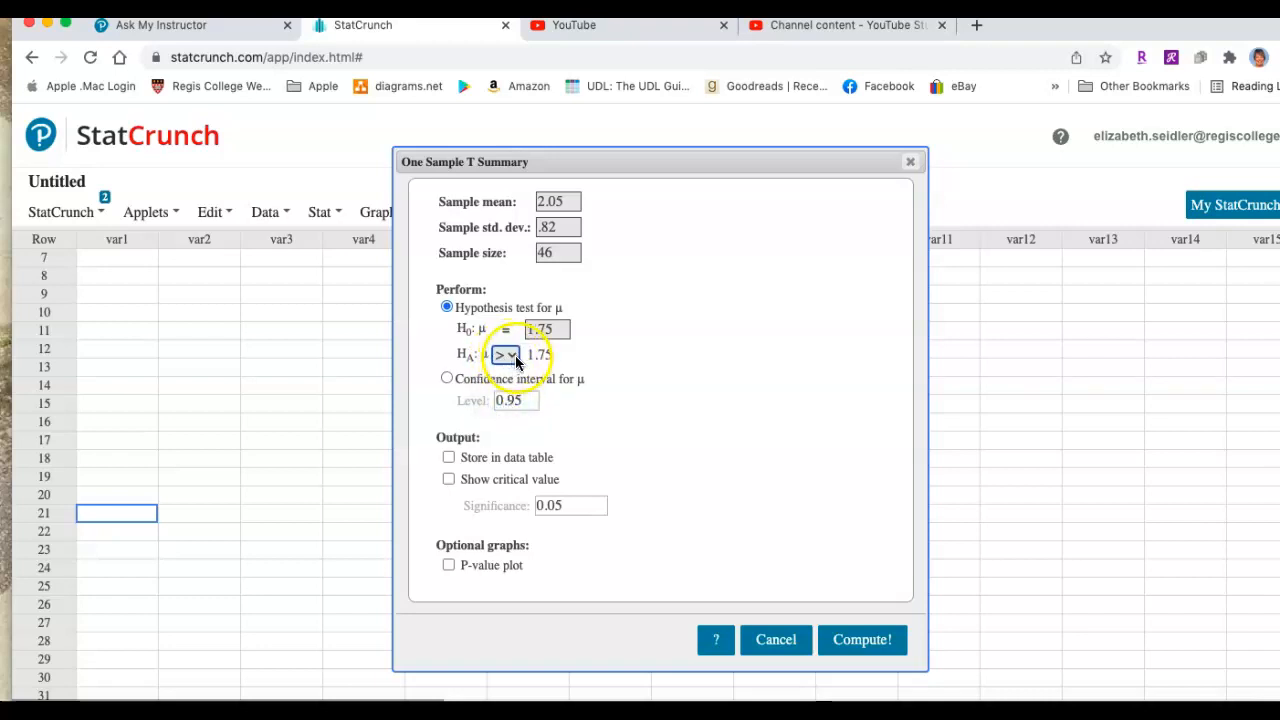
# Include the critical value at a significance of 0.01 in the output and compute the test
pyautogui.click(448, 480)
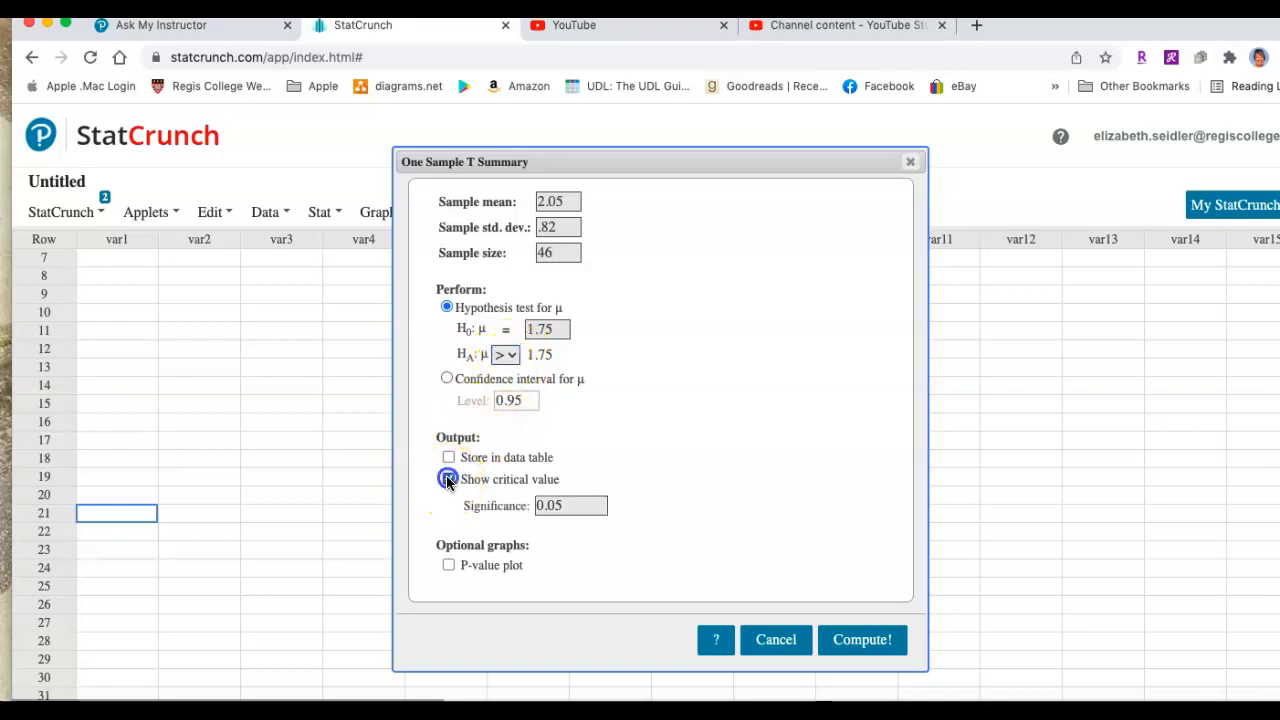
pyautogui.click(557, 505)
pyautogui.doubleClick(557, 505)
pyautogui.write('01')
pyautogui.scroll(1, 903, 685)
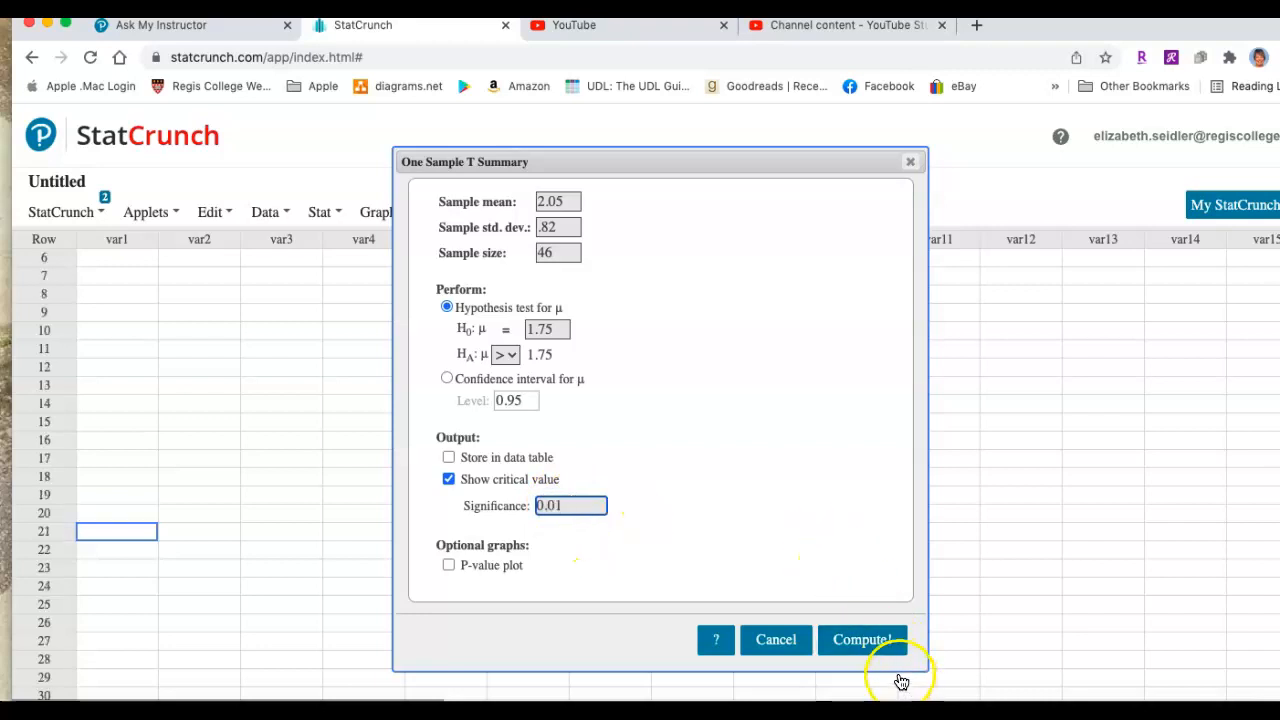
pyautogui.click(858, 648)
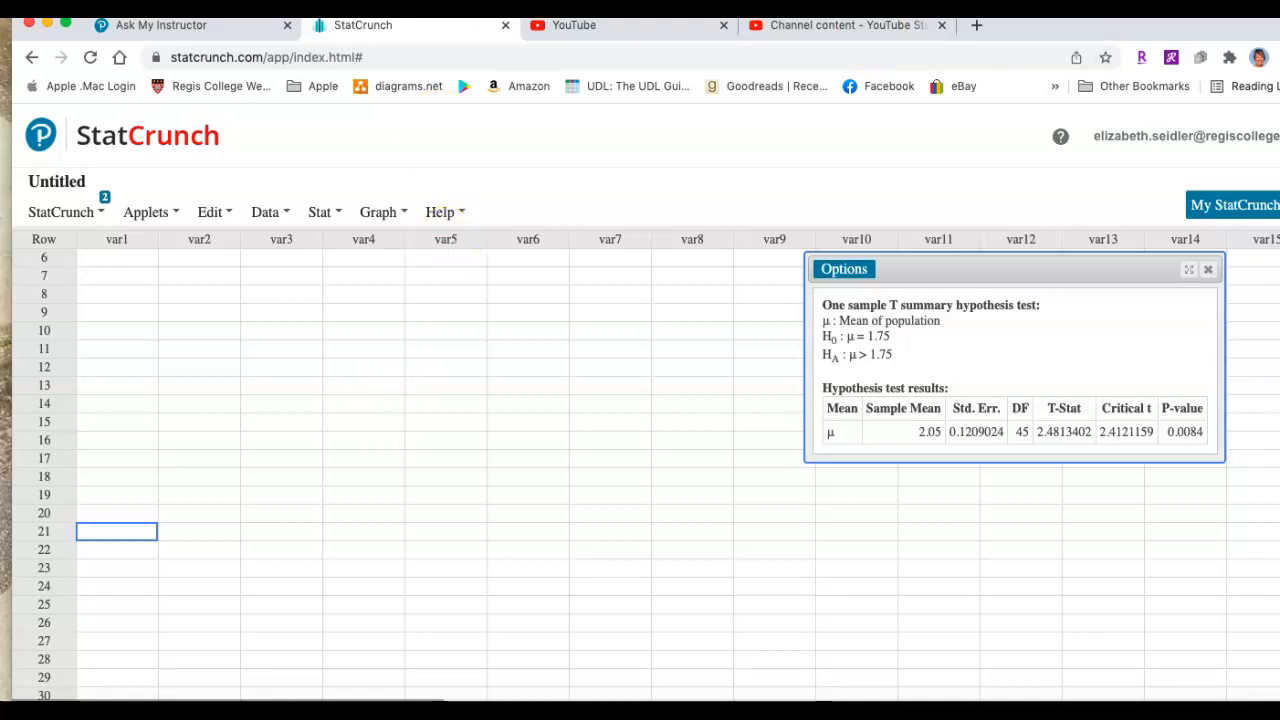
# Sketch a bell-shaped t distribution beside the results, and mark its right tail area as .01
pyautogui.moveTo(373, 441); pyautogui.dragTo(715, 439)
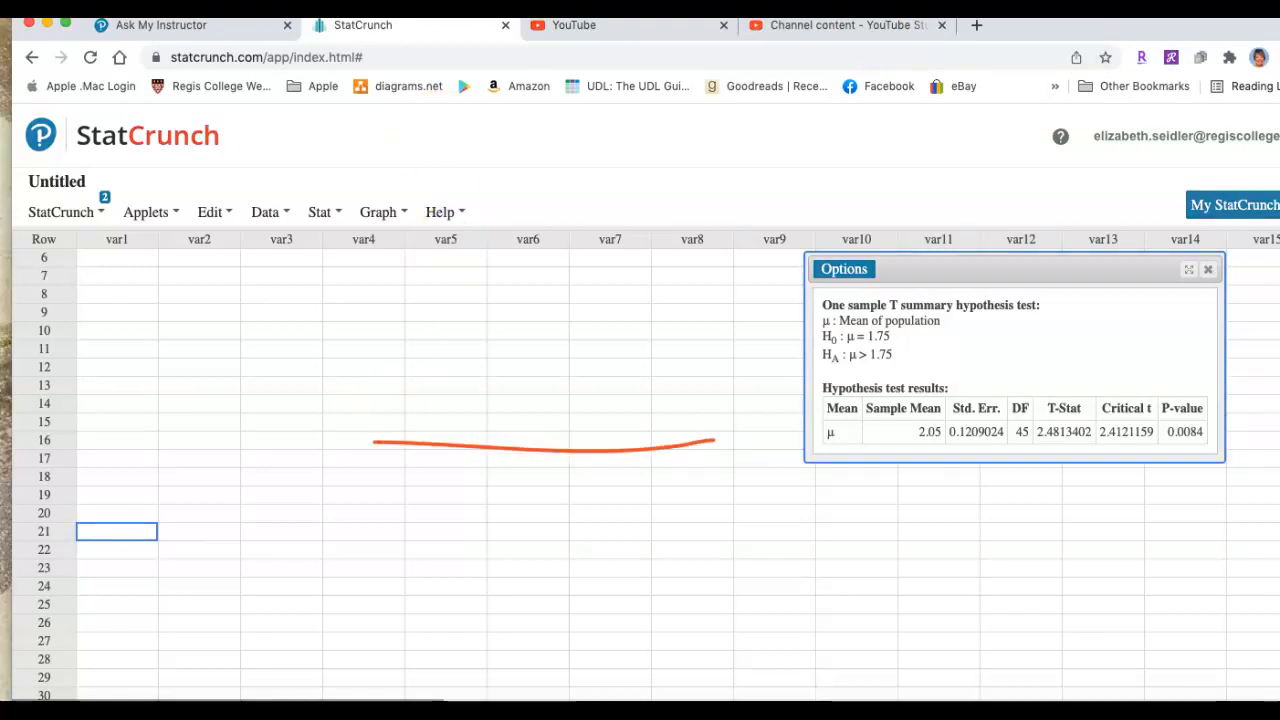
pyautogui.moveTo(396, 422)
pyautogui.mouseDown()
pyautogui.moveTo(462, 416)
pyautogui.moveTo(580, 368)
pyautogui.moveTo(696, 430)
pyautogui.mouseUp()
pyautogui.moveTo(719, 476)
pyautogui.mouseDown()
pyautogui.moveTo(720, 503)
pyautogui.moveTo(736, 487)
pyautogui.mouseUp()
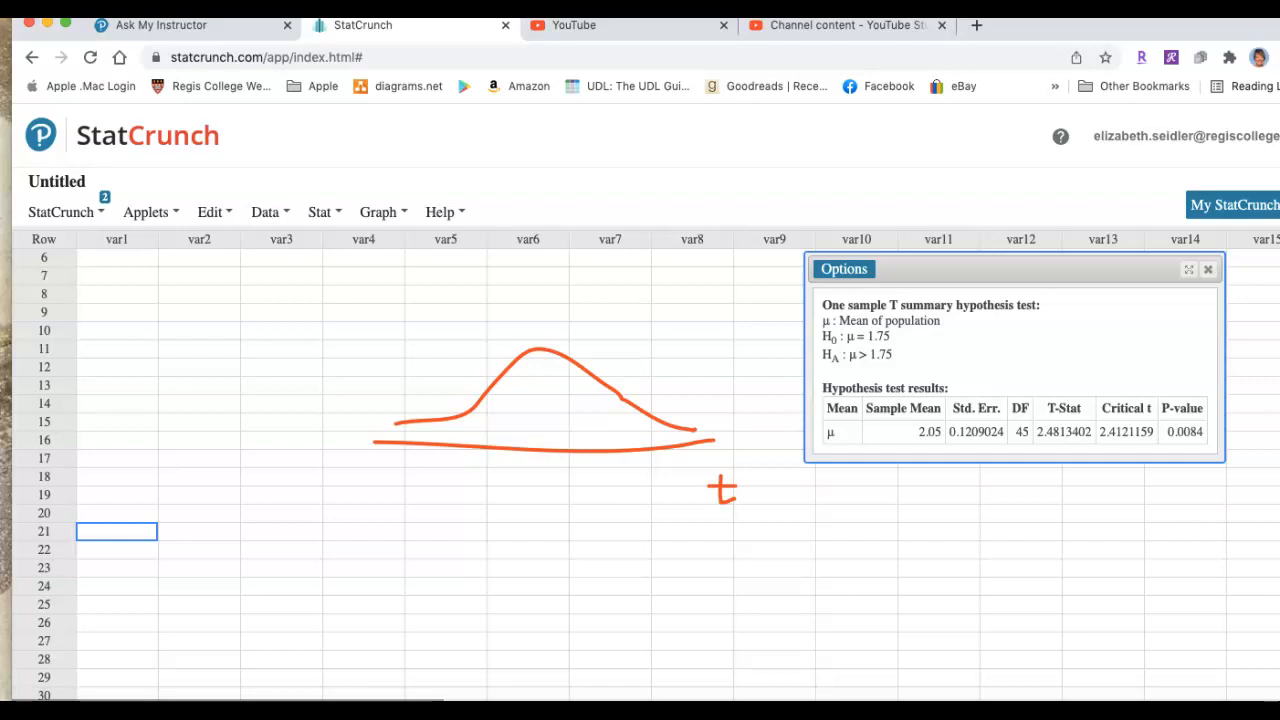
pyautogui.moveTo(645, 417); pyautogui.dragTo(657, 450)
pyautogui.moveTo(669, 399); pyautogui.dragTo(669, 442)
pyautogui.moveTo(676, 370); pyautogui.dragTo(704, 371)
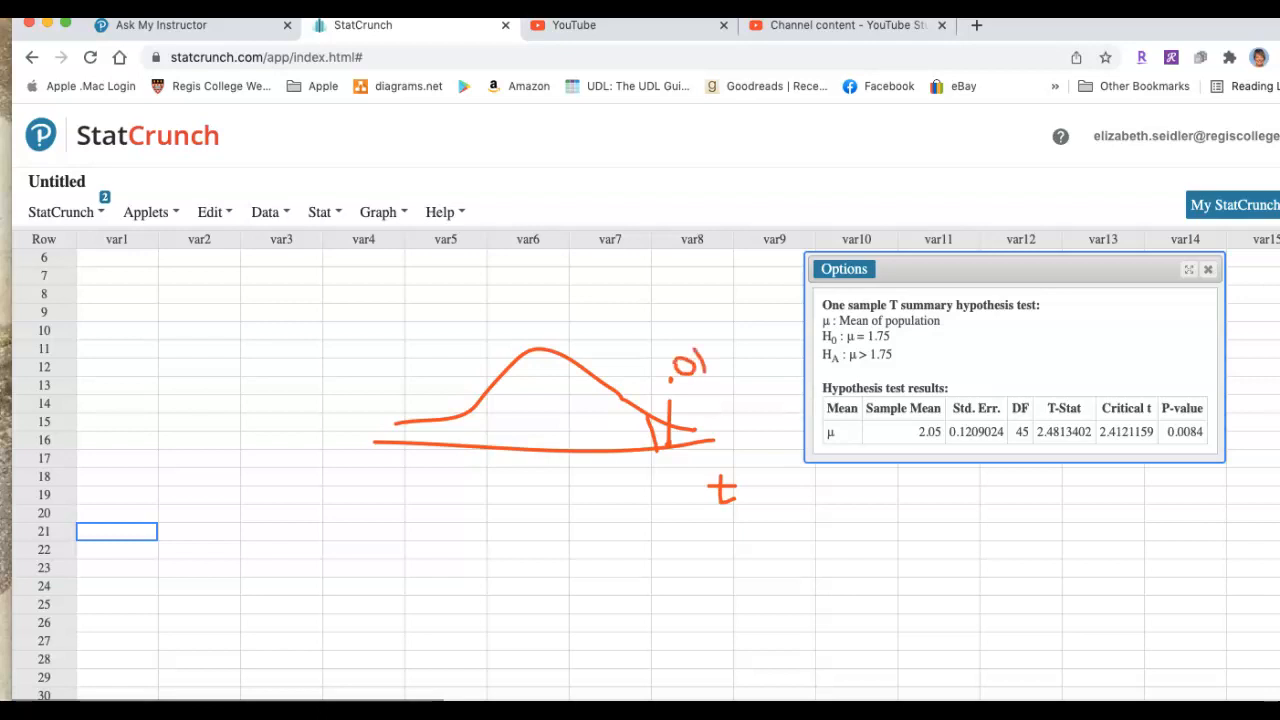
# Label the tail boundary on the sketched curve as t with subscript c, and circle the Critical t value in the results
pyautogui.moveTo(652, 468)
pyautogui.mouseDown()
pyautogui.moveTo(654, 492)
pyautogui.moveTo(668, 491)
pyautogui.mouseUp()
pyautogui.moveTo(678, 498); pyautogui.dragTo(690, 511)
pyautogui.moveTo(1152, 418)
pyautogui.mouseDown()
pyautogui.moveTo(1094, 432)
pyautogui.moveTo(1122, 446)
pyautogui.moveTo(1164, 436)
pyautogui.moveTo(1151, 421)
pyautogui.mouseUp()
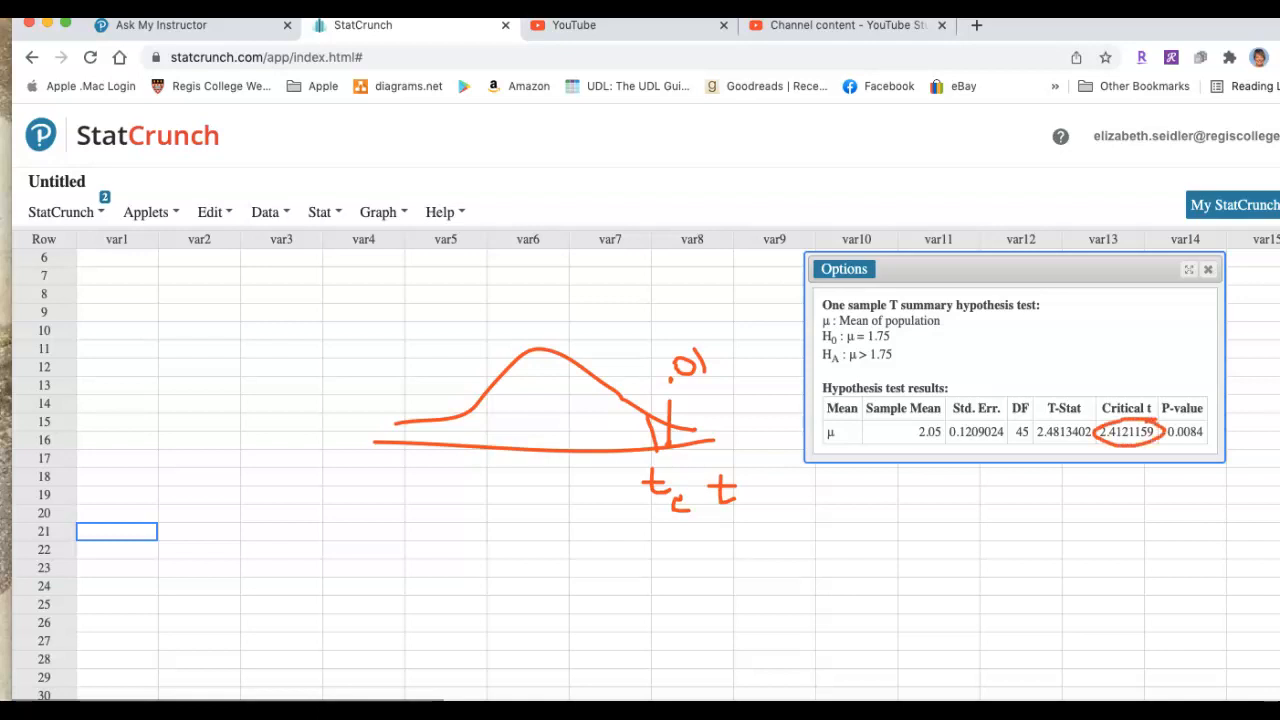
# Mark the test statistic 2.48 in the curve's right tail, and circle the T-Stat value in the results
pyautogui.moveTo(686, 438)
pyautogui.mouseDown()
pyautogui.moveTo(716, 542)
pyautogui.moveTo(702, 592)
pyautogui.moveTo(720, 588)
pyautogui.mouseUp()
pyautogui.click(724, 584)
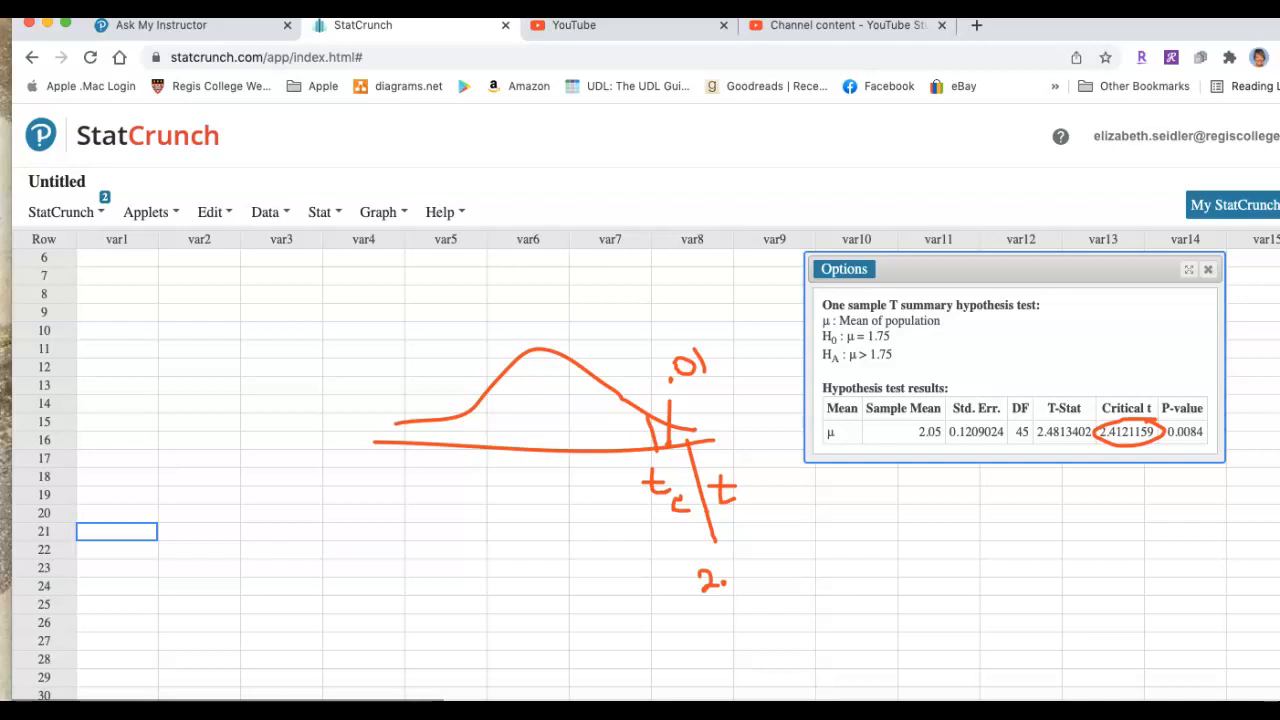
pyautogui.moveTo(1040, 442)
pyautogui.mouseDown()
pyautogui.moveTo(1100, 440)
pyautogui.moveTo(1016, 440)
pyautogui.mouseUp()
pyautogui.moveTo(737, 559)
pyautogui.mouseDown()
pyautogui.moveTo(756, 575)
pyautogui.moveTo(764, 556)
pyautogui.moveTo(792, 570)
pyautogui.moveTo(776, 546)
pyautogui.mouseUp()
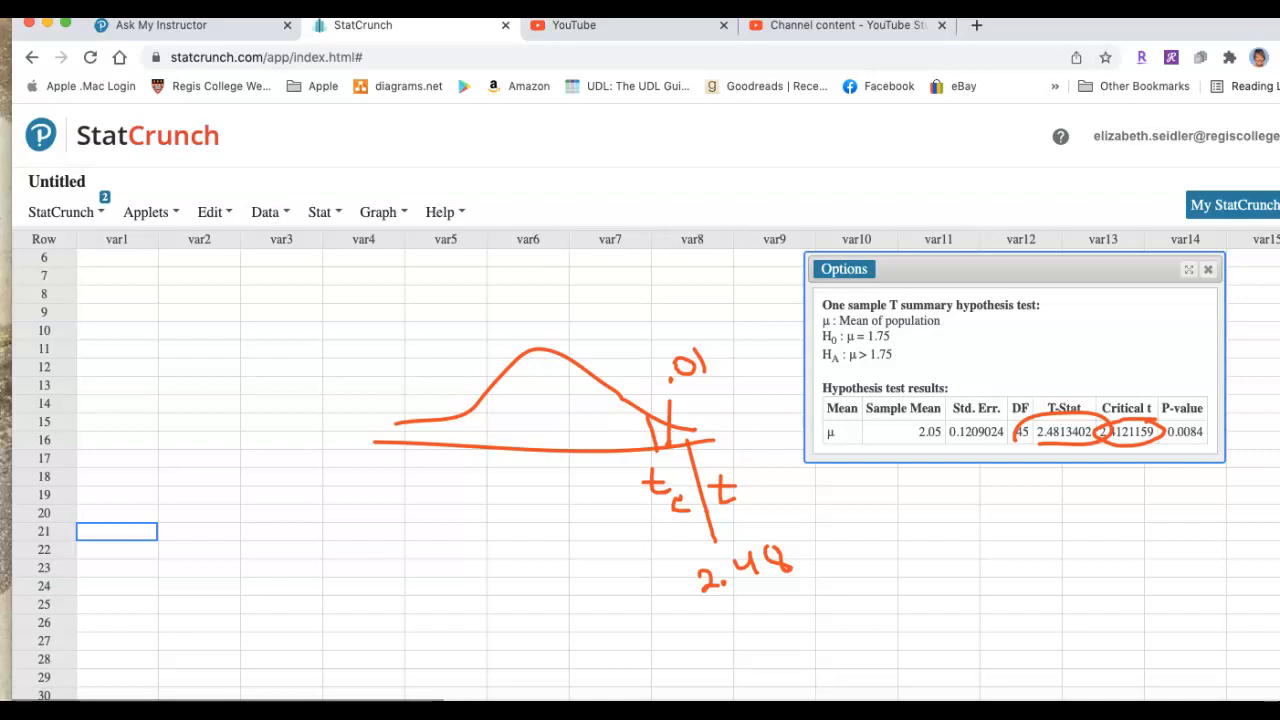
# Mark the P-value in the results and the curve's tail, write α > P below the results, and clear the annotations
pyautogui.moveTo(1202, 420)
pyautogui.mouseDown()
pyautogui.moveTo(1170, 421)
pyautogui.moveTo(1194, 451)
pyautogui.moveTo(1214, 424)
pyautogui.mouseUp()
pyautogui.moveTo(687, 433); pyautogui.dragTo(709, 435)
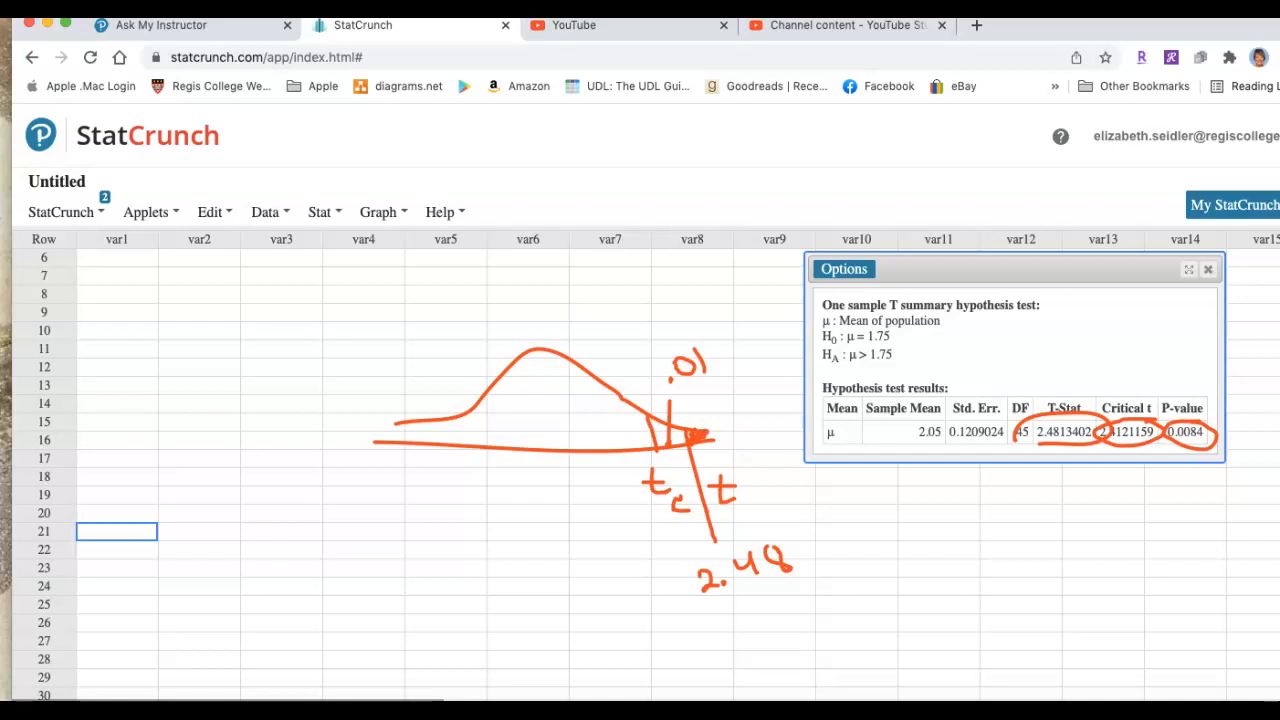
pyautogui.moveTo(878, 508)
pyautogui.mouseDown()
pyautogui.moveTo(862, 528)
pyautogui.moveTo(925, 518)
pyautogui.moveTo(905, 532)
pyautogui.moveTo(946, 534)
pyautogui.moveTo(961, 506)
pyautogui.moveTo(947, 522)
pyautogui.mouseUp()
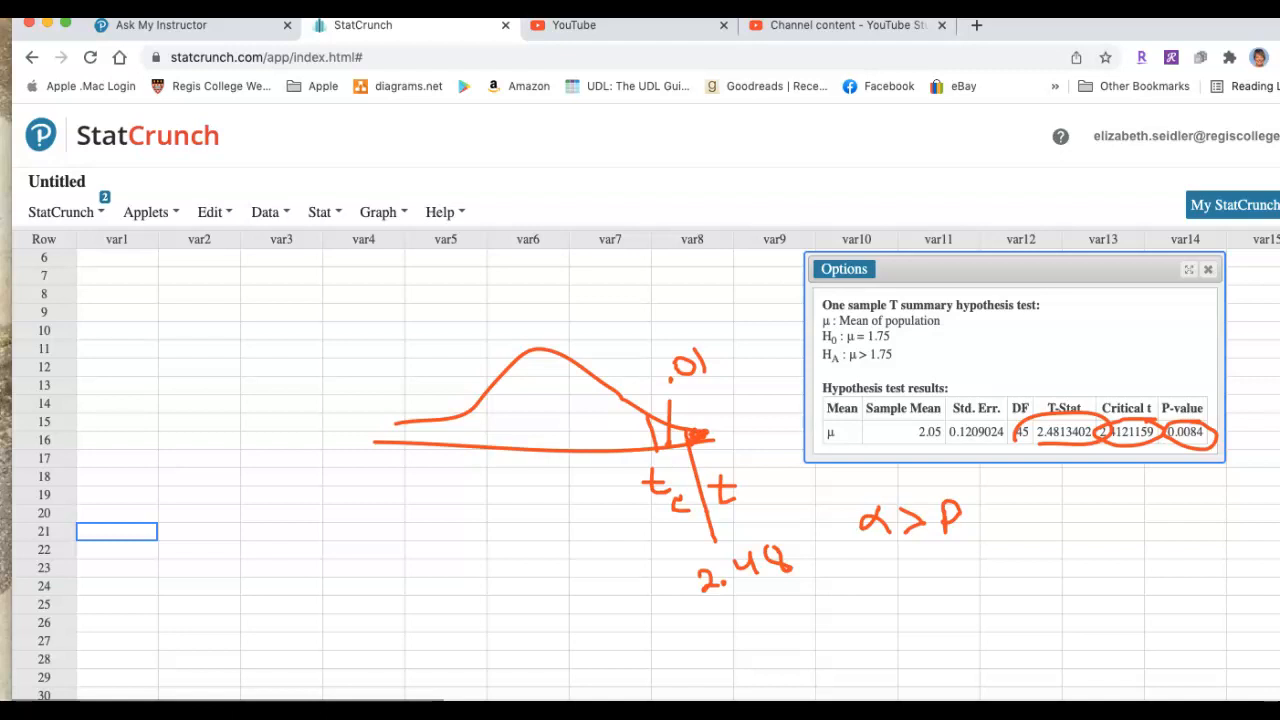
pyautogui.press('Escape')
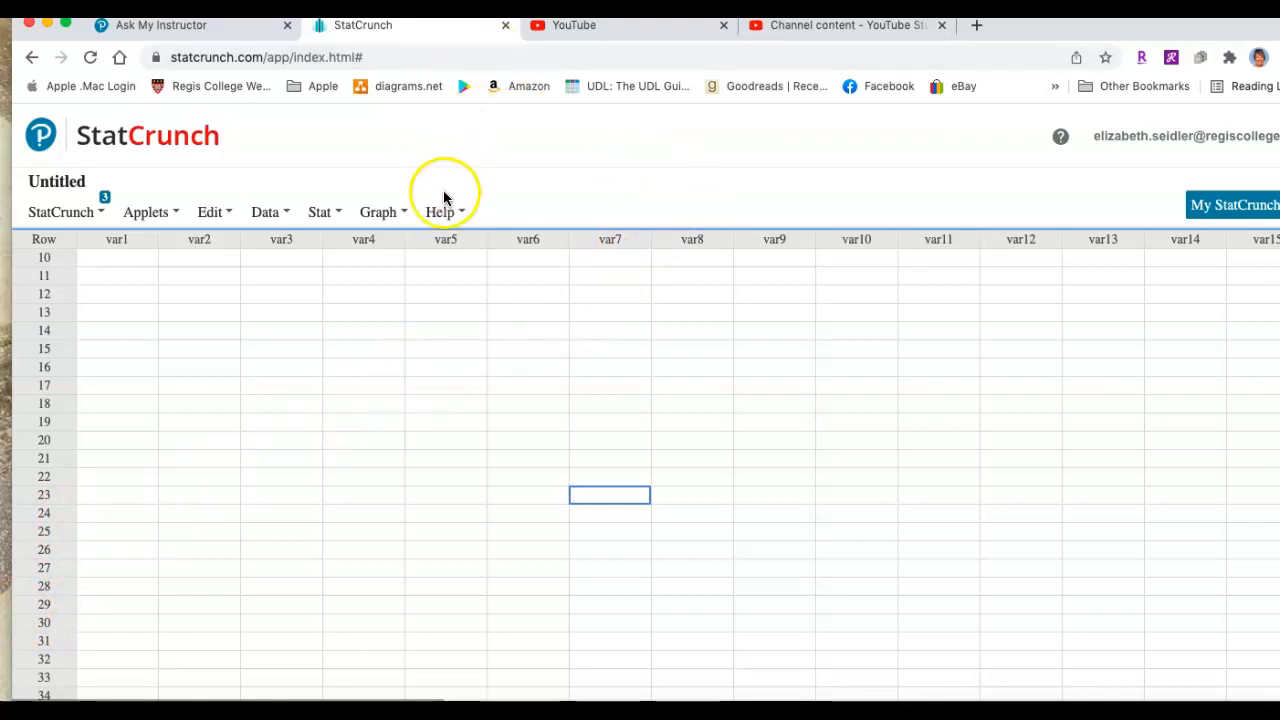
# Handwrite μ = 16.4 and n = 36 for the second problem over the empty data table
pyautogui.moveTo(407, 339)
pyautogui.mouseDown()
pyautogui.moveTo(442, 314)
pyautogui.moveTo(444, 334)
pyautogui.moveTo(460, 312)
pyautogui.moveTo(460, 351)
pyautogui.moveTo(500, 321)
pyautogui.moveTo(504, 332)
pyautogui.mouseUp()
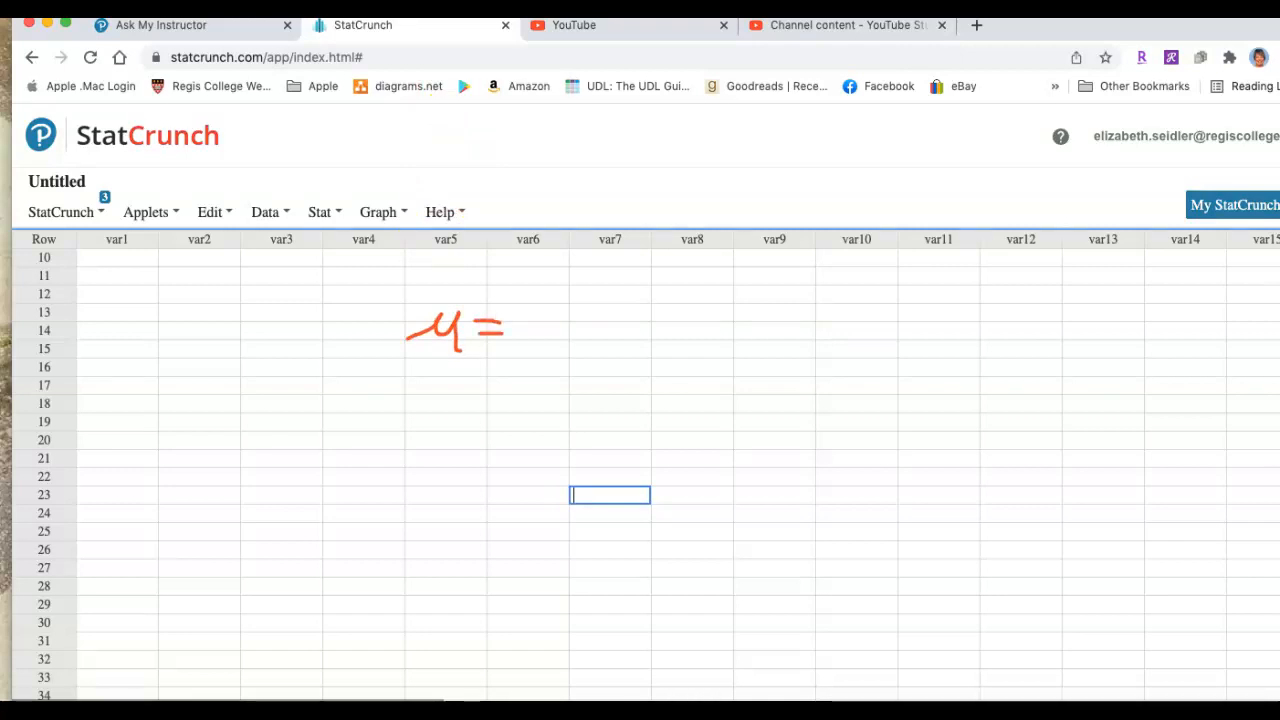
pyautogui.moveTo(531, 313)
pyautogui.mouseDown()
pyautogui.moveTo(532, 343)
pyautogui.moveTo(551, 333)
pyautogui.mouseUp()
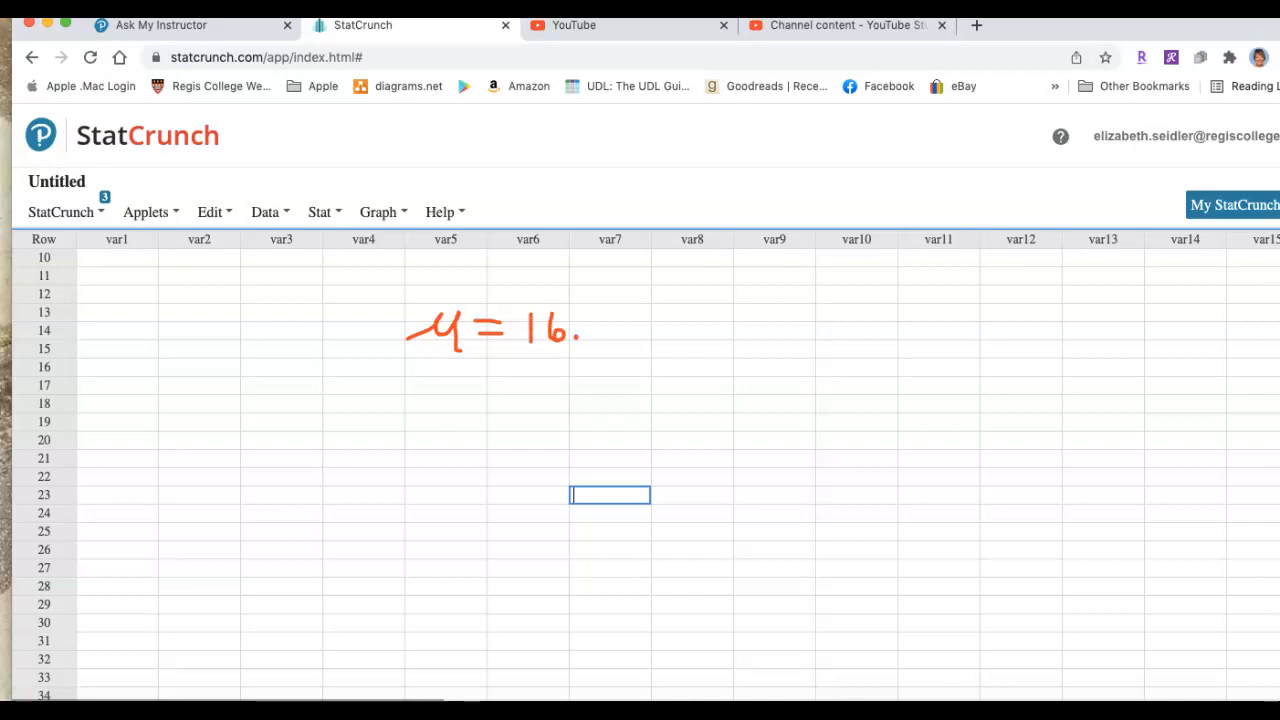
pyautogui.moveTo(589, 305)
pyautogui.mouseDown()
pyautogui.moveTo(607, 320)
pyautogui.moveTo(606, 344)
pyautogui.mouseUp()
pyautogui.moveTo(443, 390)
pyautogui.mouseDown()
pyautogui.moveTo(443, 412)
pyautogui.moveTo(507, 400)
pyautogui.moveTo(488, 408)
pyautogui.moveTo(518, 405)
pyautogui.moveTo(517, 422)
pyautogui.moveTo(561, 415)
pyautogui.moveTo(579, 396)
pyautogui.moveTo(564, 409)
pyautogui.mouseUp()
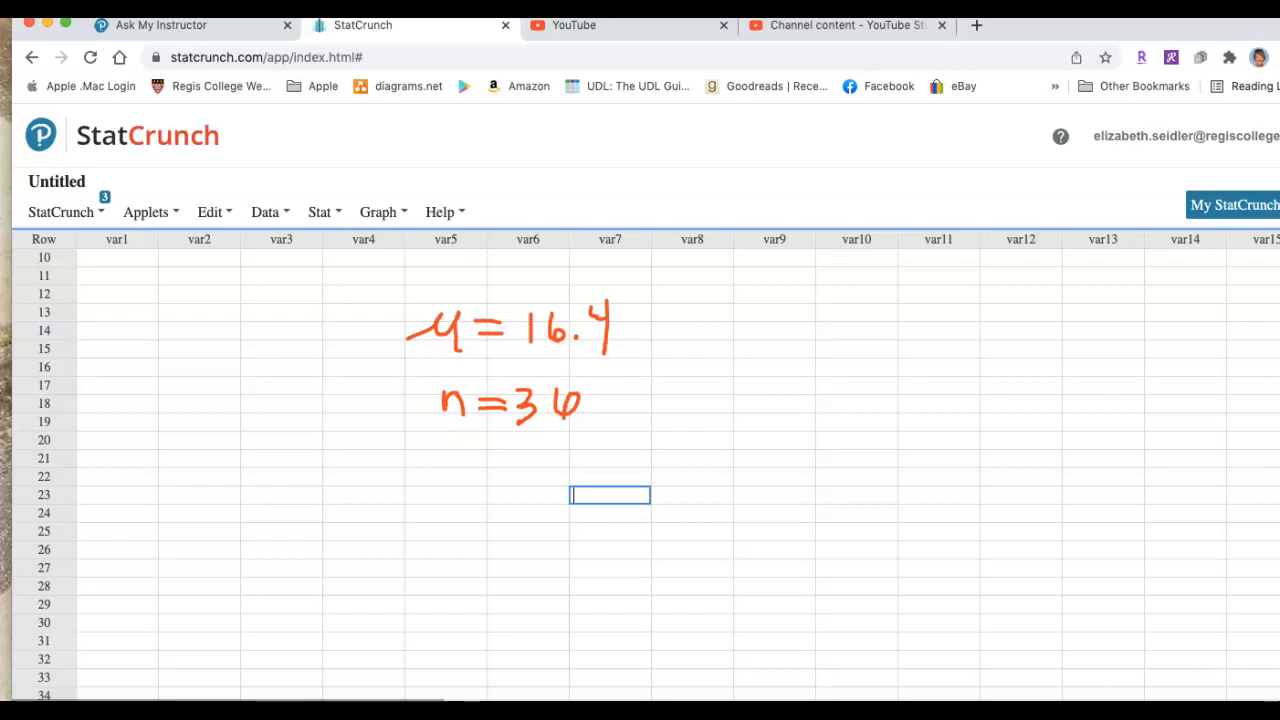
# Add x̄ = 173, σ = 3.5 and α = .01 to the second problem's handwritten values, and clear all annotations
pyautogui.moveTo(471, 462)
pyautogui.mouseDown()
pyautogui.moveTo(480, 492)
pyautogui.moveTo(480, 450)
pyautogui.moveTo(563, 486)
pyautogui.moveTo(598, 461)
pyautogui.moveTo(622, 468)
pyautogui.moveTo(605, 481)
pyautogui.mouseUp()
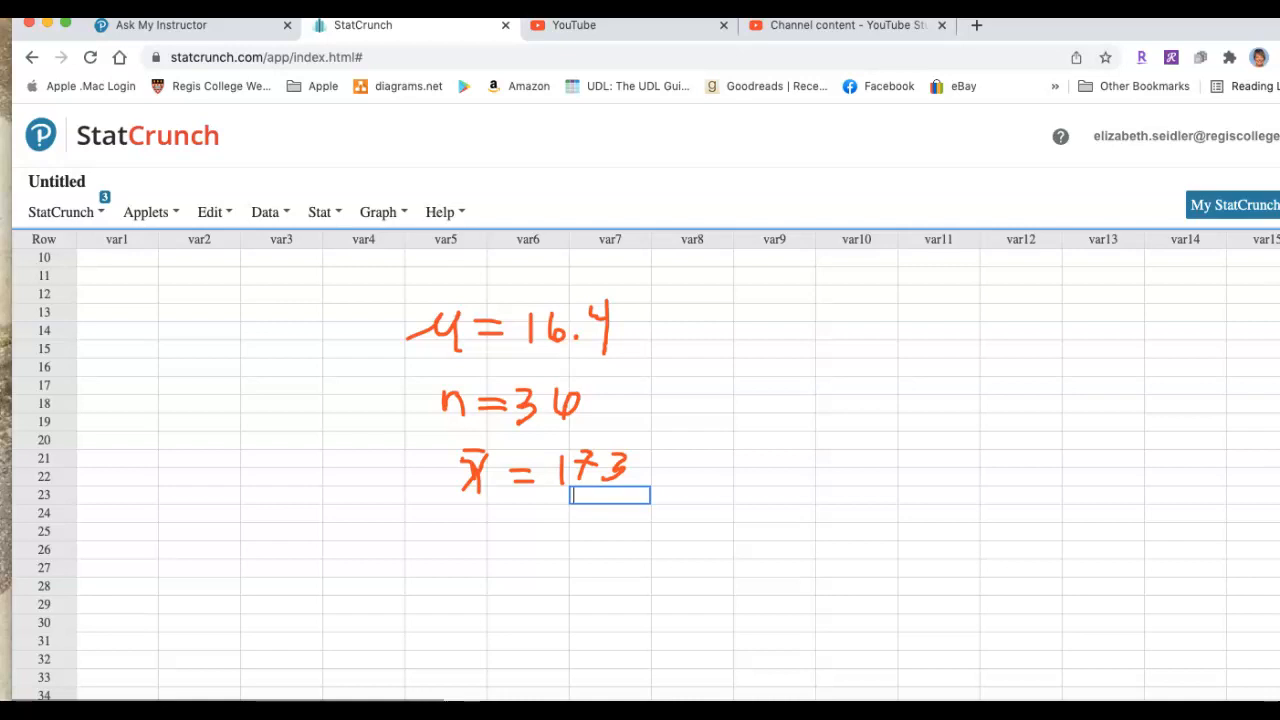
pyautogui.moveTo(507, 562)
pyautogui.mouseDown()
pyautogui.moveTo(499, 577)
pyautogui.moveTo(493, 568)
pyautogui.moveTo(529, 562)
pyautogui.moveTo(566, 579)
pyautogui.moveTo(589, 562)
pyautogui.moveTo(580, 587)
pyautogui.moveTo(625, 574)
pyautogui.moveTo(612, 578)
pyautogui.moveTo(633, 557)
pyautogui.mouseUp()
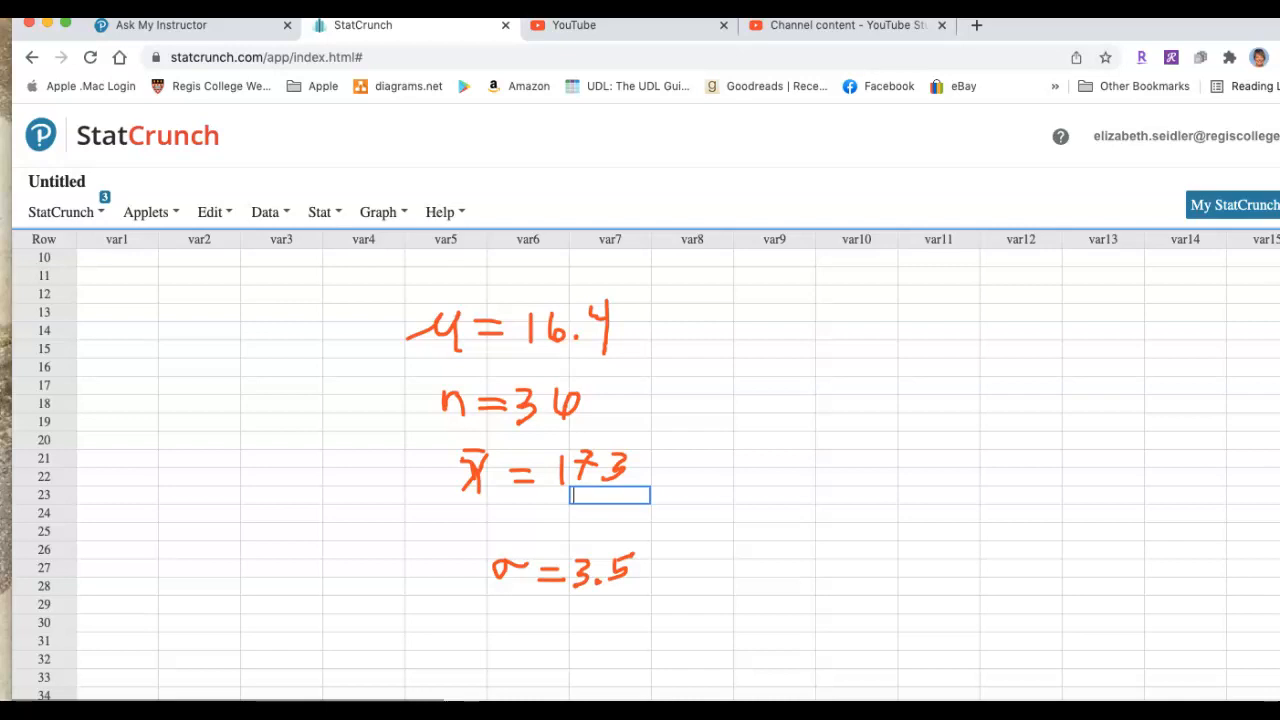
pyautogui.moveTo(714, 556)
pyautogui.mouseDown()
pyautogui.moveTo(686, 580)
pyautogui.moveTo(814, 572)
pyautogui.moveTo(797, 556)
pyautogui.moveTo(826, 546)
pyautogui.moveTo(830, 583)
pyautogui.mouseUp()
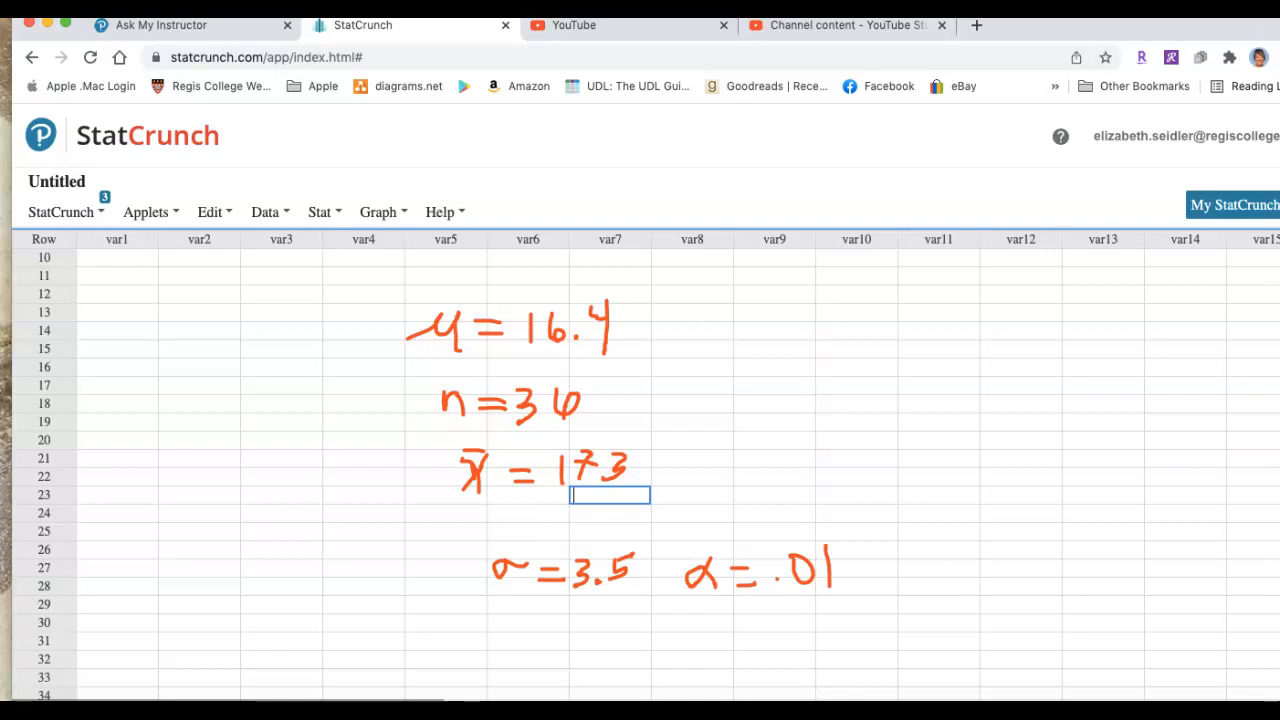
pyautogui.press('Escape')
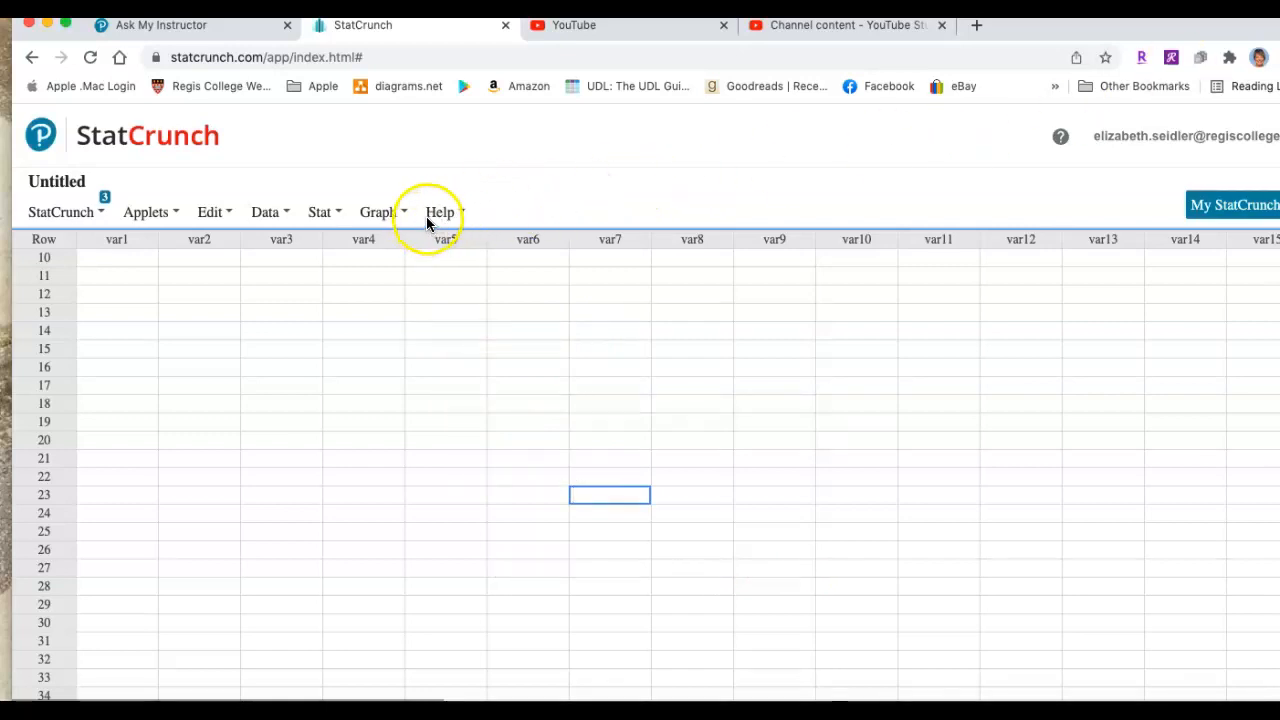
# Start a one-sample Z test from summary statistics and set the sample mean to 17.3
pyautogui.click(327, 213)
pyautogui.moveTo(338, 305)
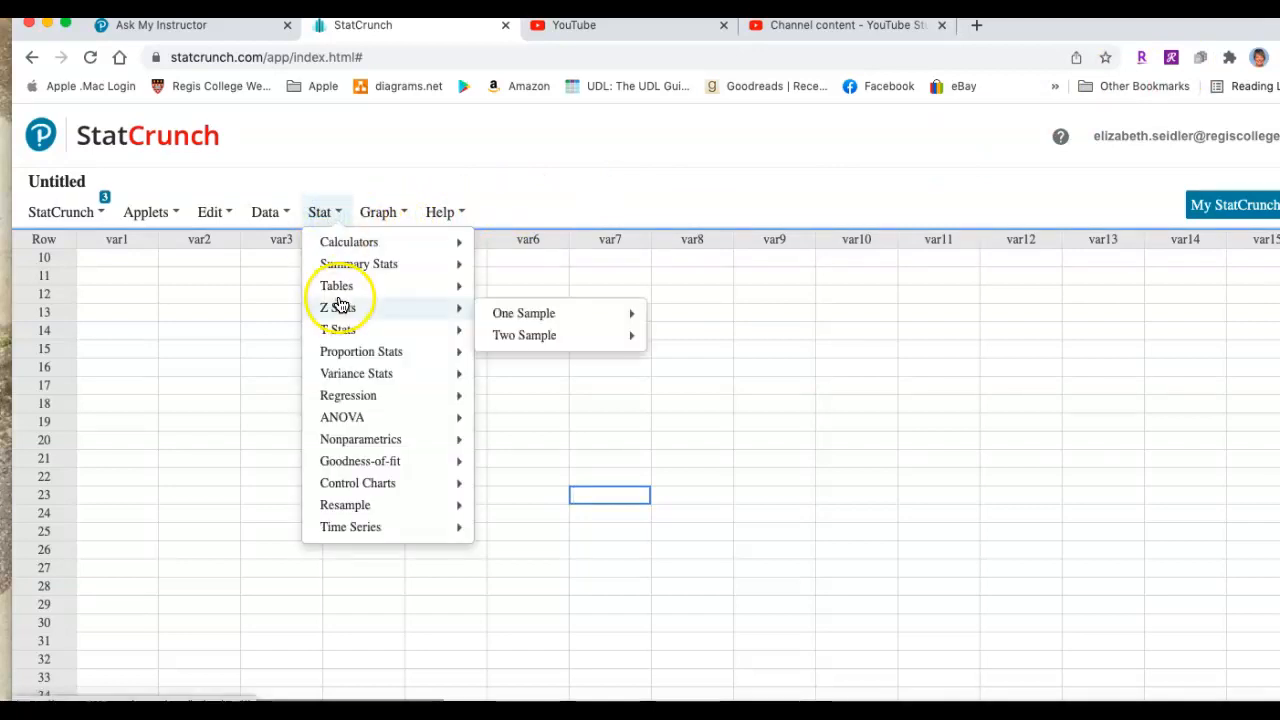
pyautogui.moveTo(510, 316)
pyautogui.click(680, 340)
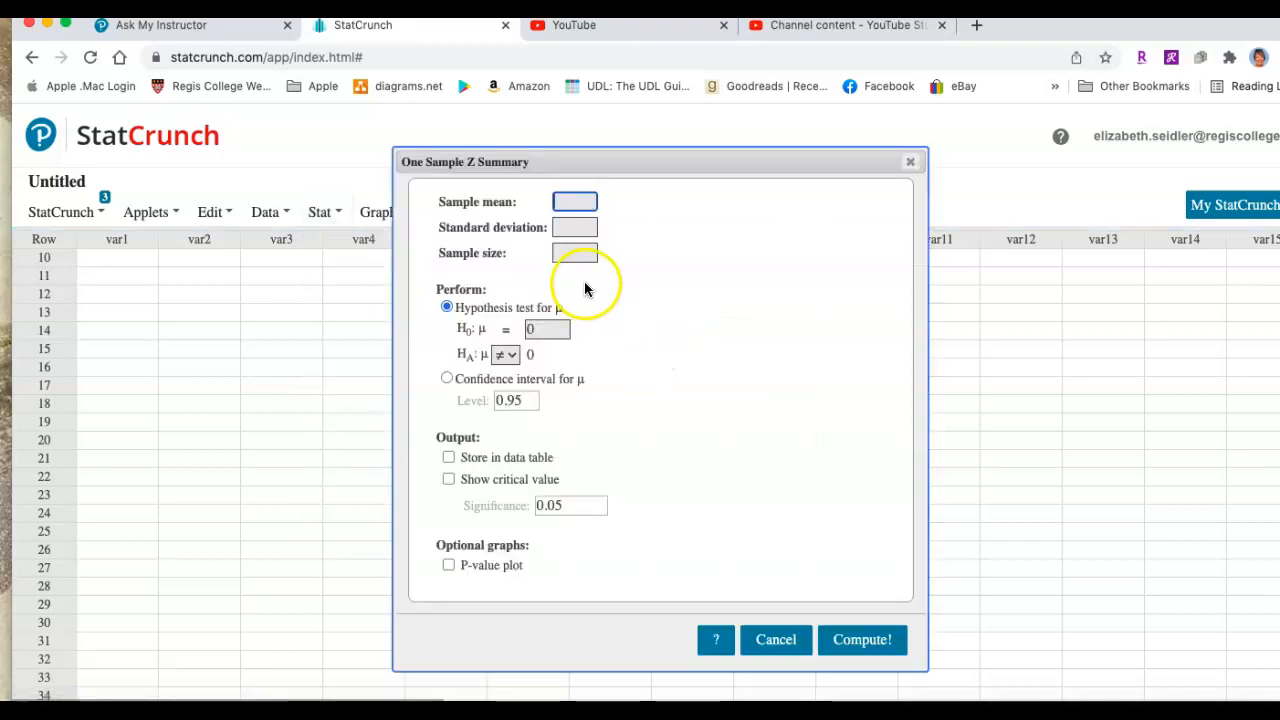
pyautogui.click(568, 204)
pyautogui.write('17.5')
# Set the standard deviation to 3.5 and the sample size to 36 for the Z test
pyautogui.click(567, 227)
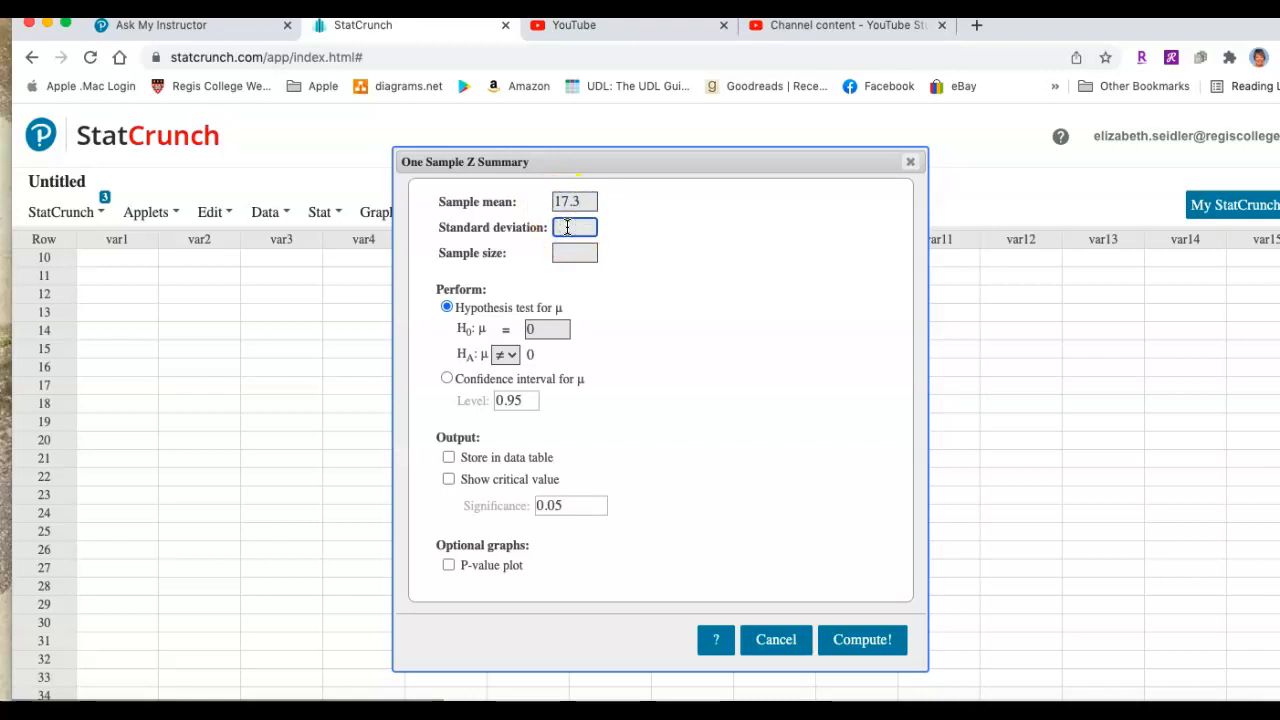
pyautogui.write('3.5')
pyautogui.click(578, 254)
pyautogui.click(578, 250)
pyautogui.write('36')
# Set the null hypothesis to μ = 16.4 and the alternative hypothesis to μ > 16.4
pyautogui.click(543, 328)
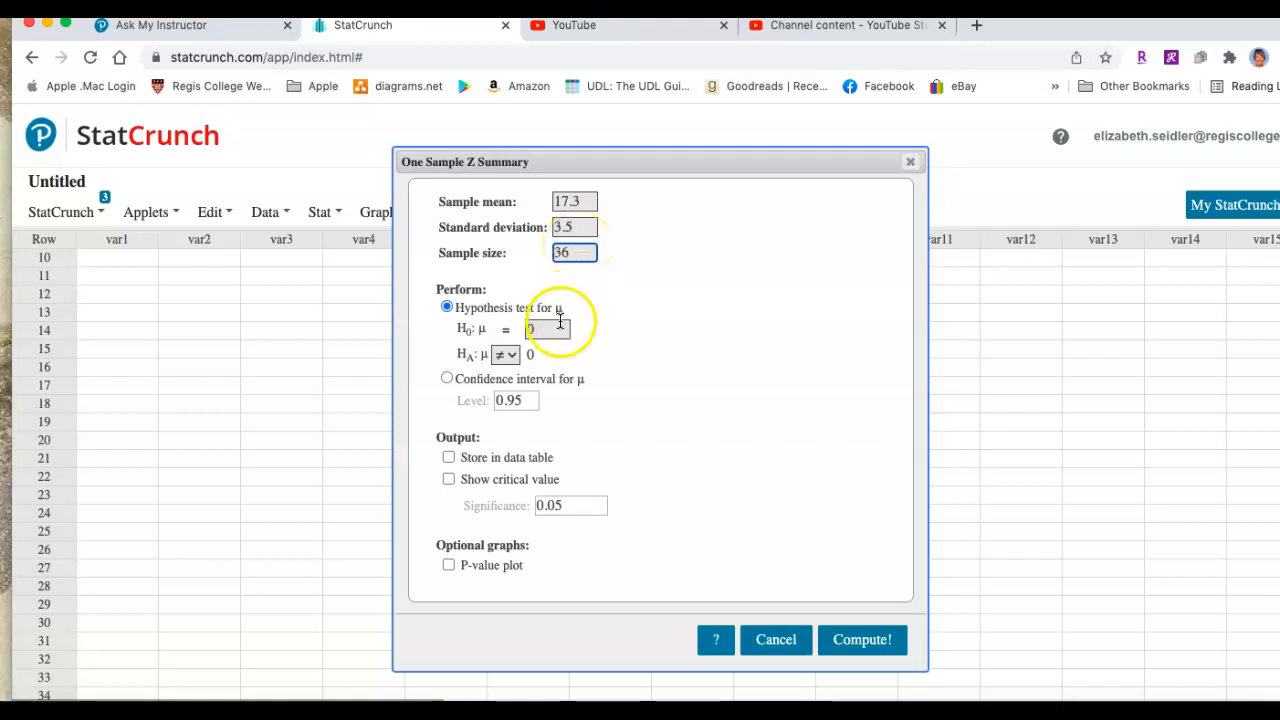
pyautogui.click(530, 327)
pyautogui.write('0')
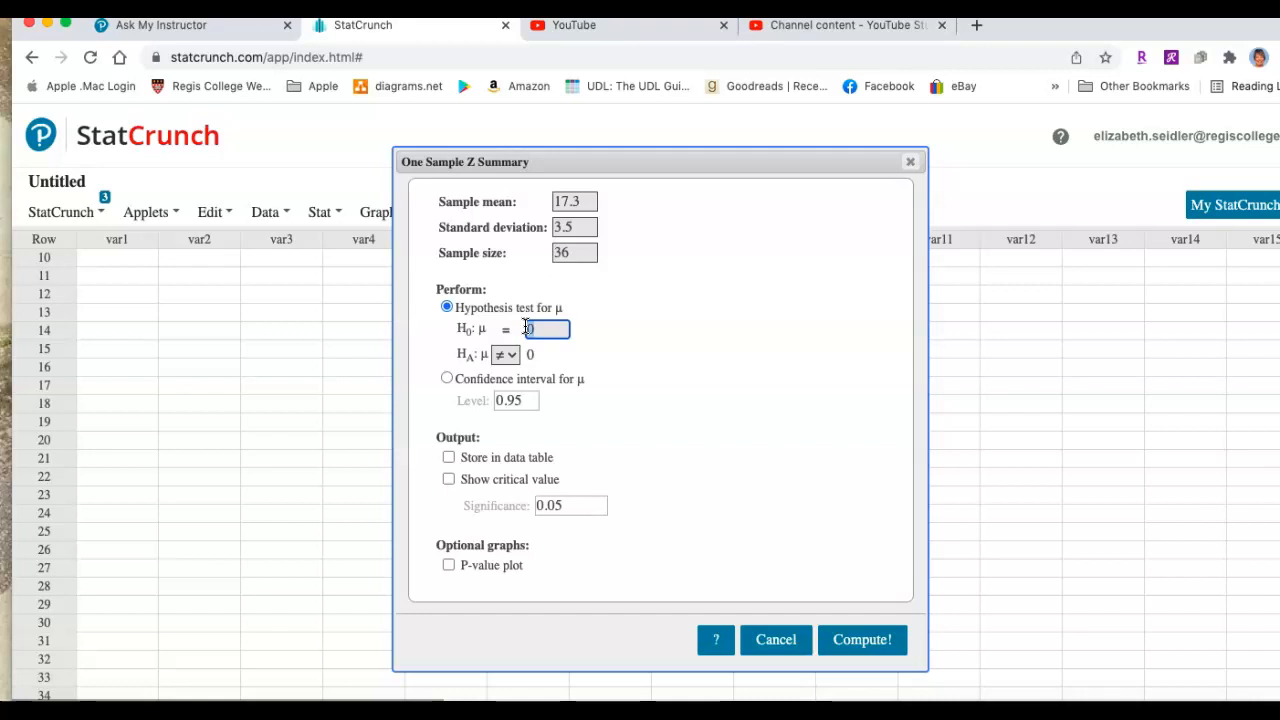
pyautogui.write('16.4')
pyautogui.click(508, 356)
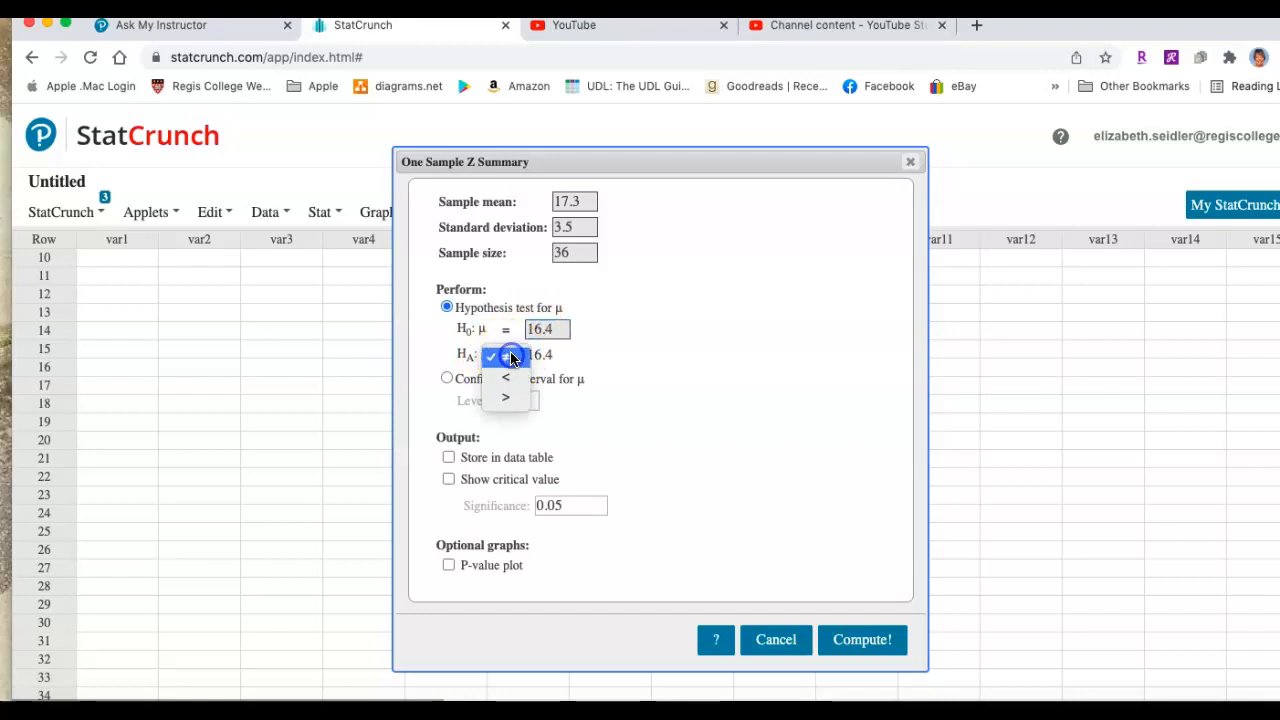
pyautogui.click(509, 401)
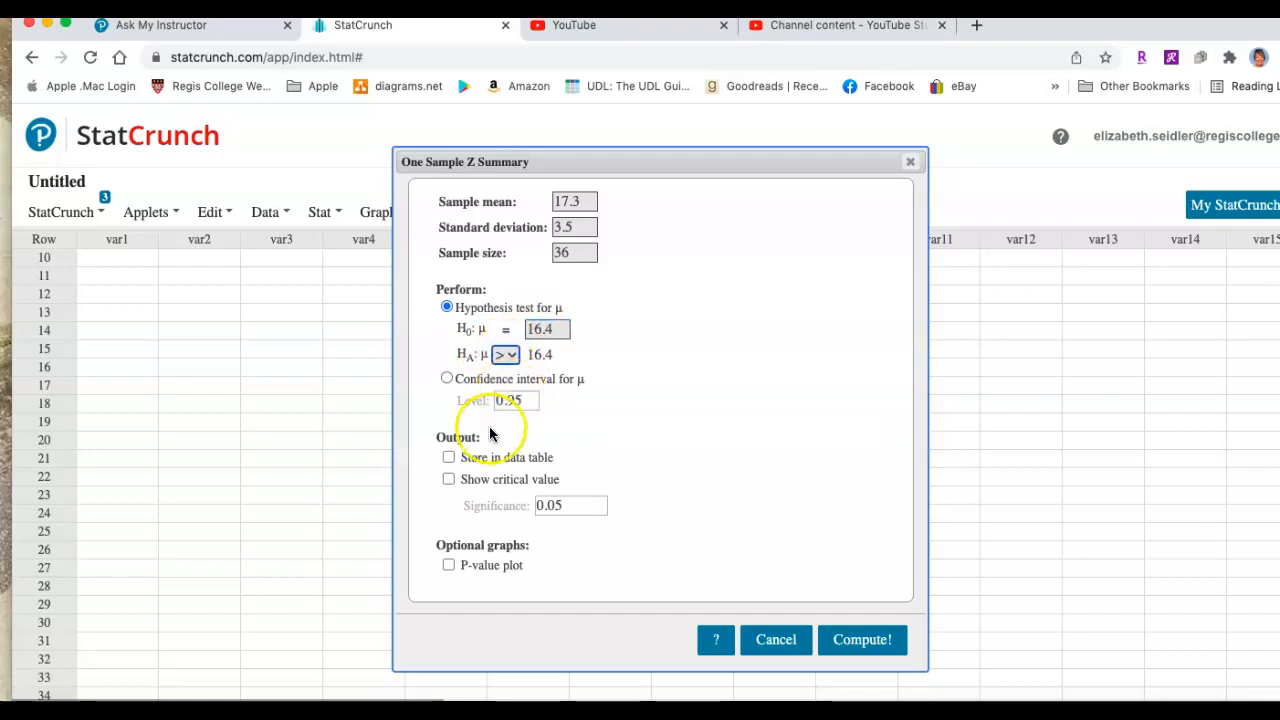
# Include the critical value at a significance of 0.01 in the output and compute the Z test
pyautogui.click(449, 480)
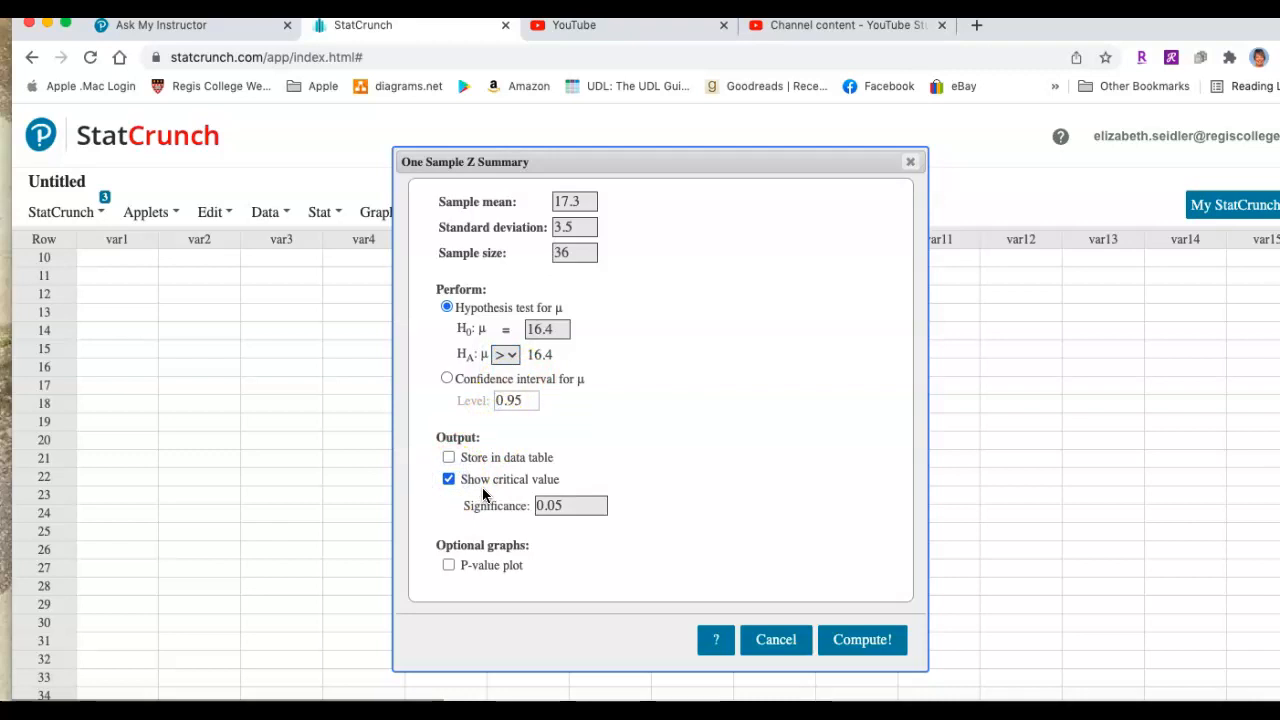
pyautogui.click(560, 506)
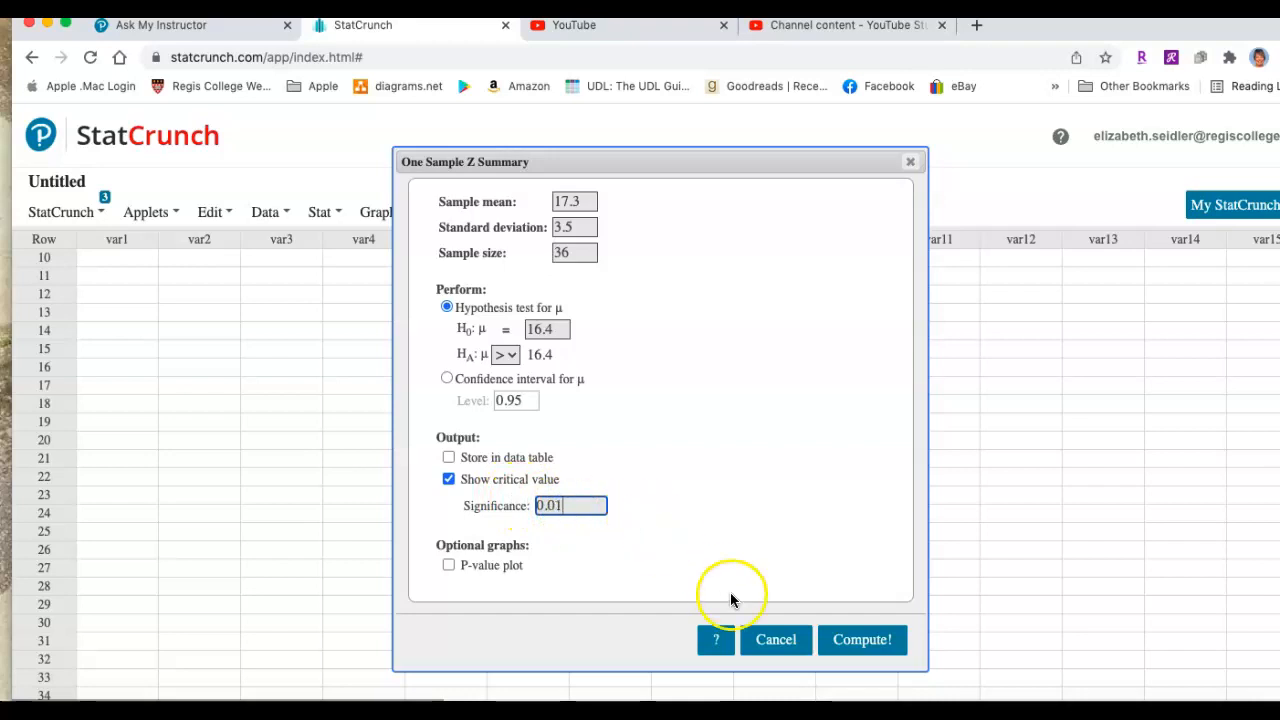
pyautogui.click(852, 638)
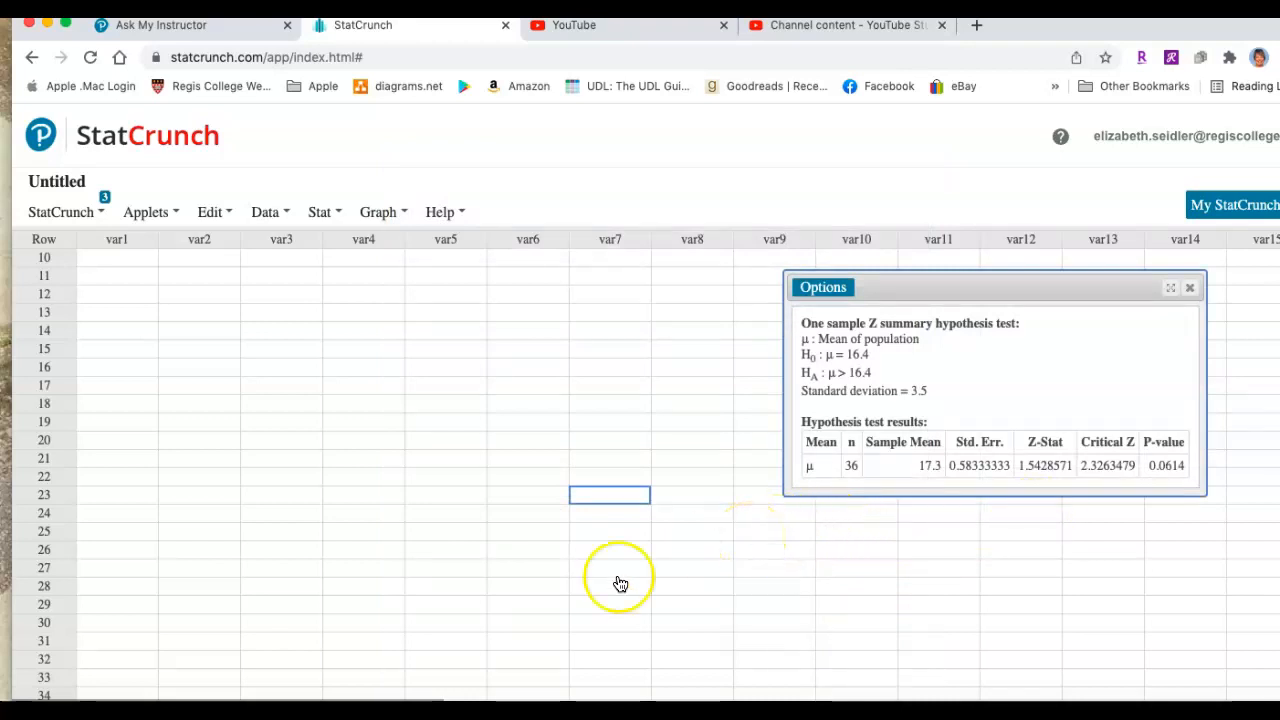
# Sketch a bell curve above a horizontal axis labelled Z over the empty data table
pyautogui.click(358, 495)
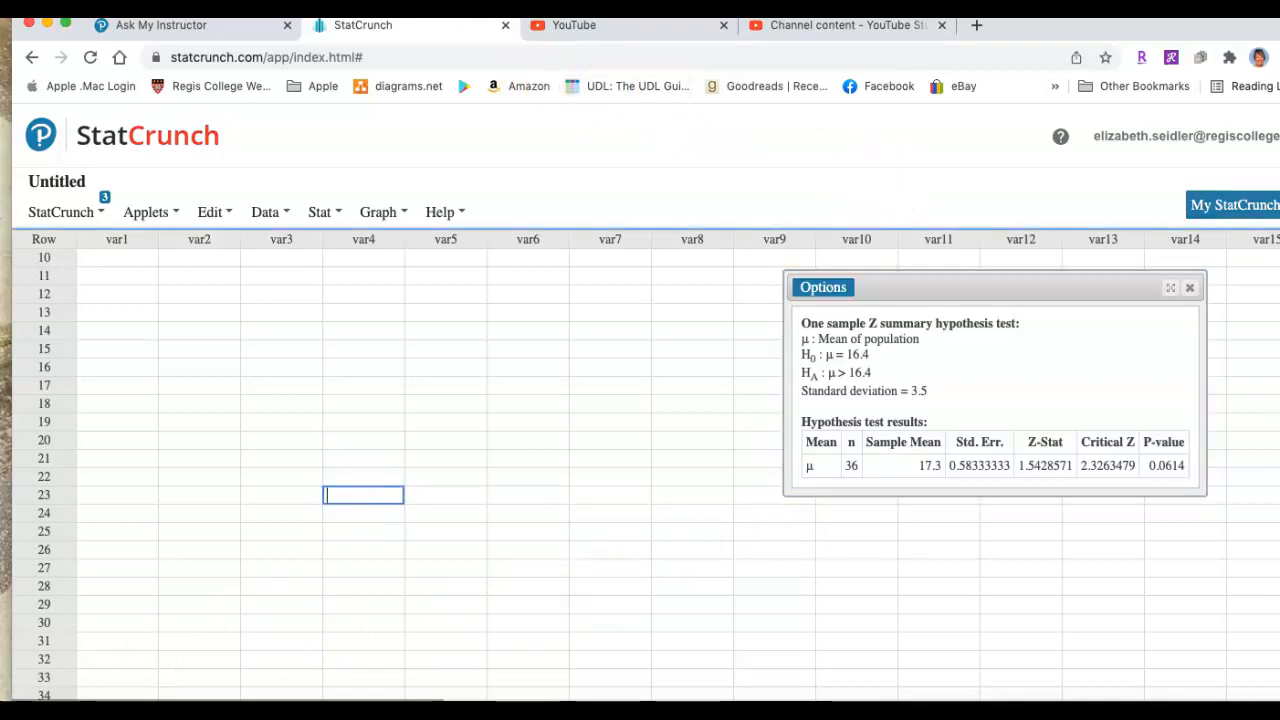
pyautogui.moveTo(314, 412); pyautogui.dragTo(497, 412)
pyautogui.moveTo(608, 410)
pyautogui.mouseDown()
pyautogui.moveTo(644, 430)
pyautogui.moveTo(650, 452)
pyautogui.moveTo(650, 439)
pyautogui.mouseUp()
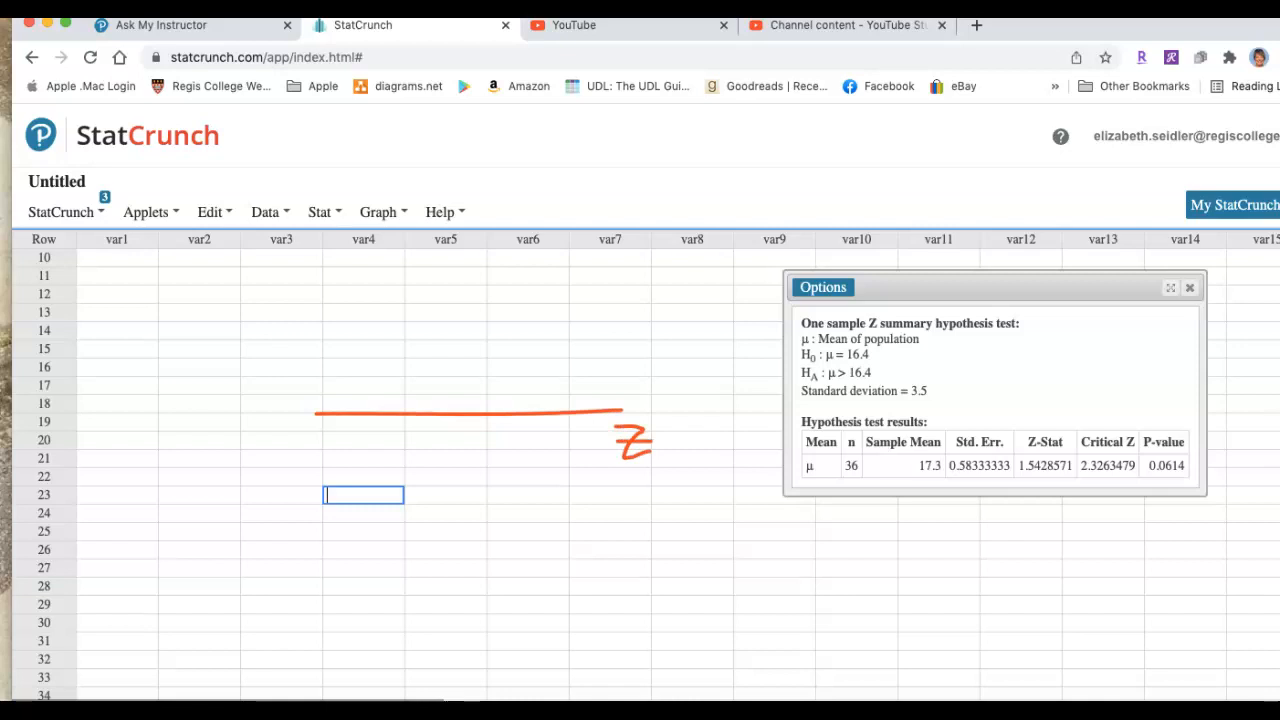
pyautogui.moveTo(315, 387)
pyautogui.mouseDown()
pyautogui.moveTo(386, 343)
pyautogui.moveTo(477, 313)
pyautogui.moveTo(530, 362)
pyautogui.moveTo(628, 395)
pyautogui.mouseUp()
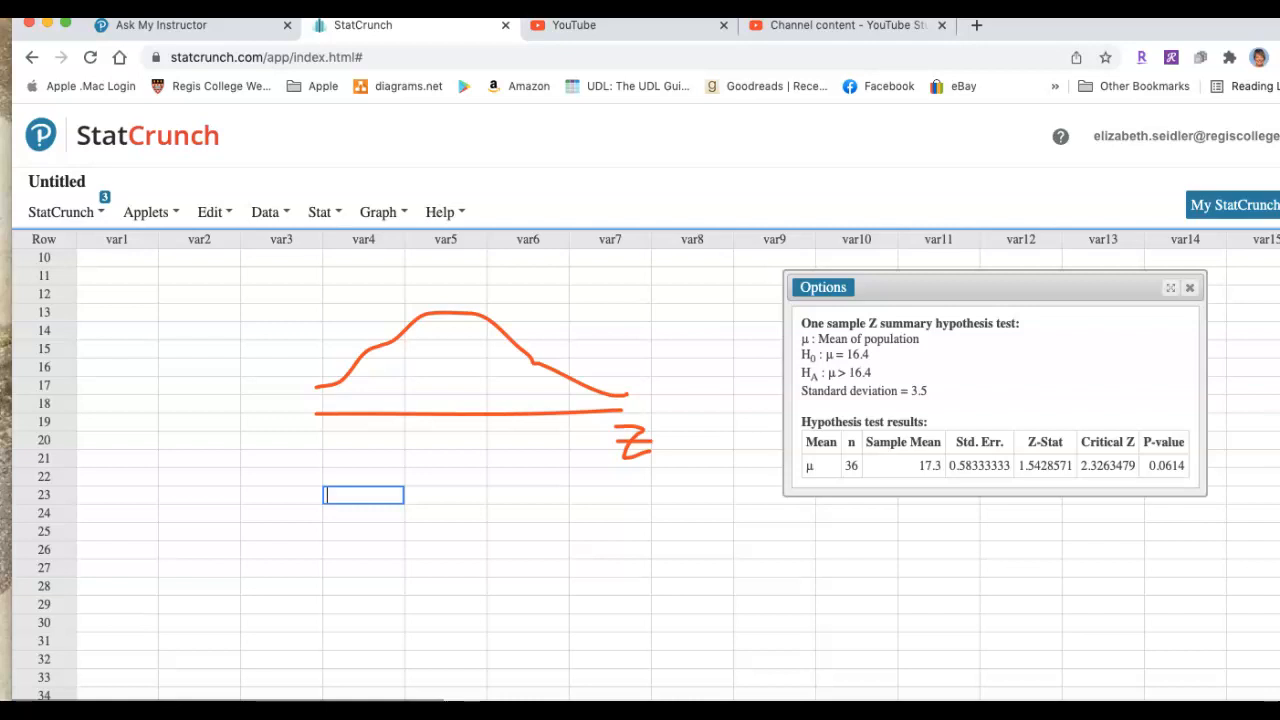
# Mark the critical value 2.32 and its right-tail region on the curve, and mark the test statistic 1.54
pyautogui.moveTo(548, 403)
pyautogui.mouseDown()
pyautogui.moveTo(534, 470)
pyautogui.moveTo(608, 460)
pyautogui.mouseUp()
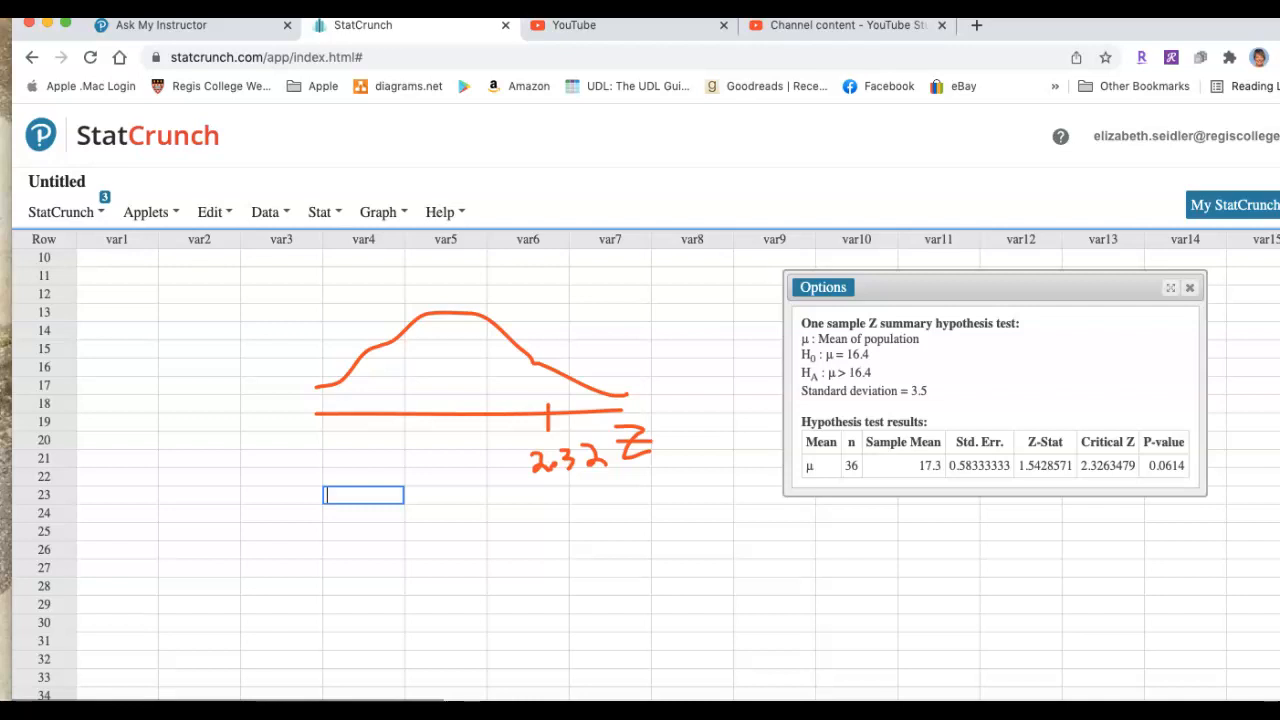
pyautogui.moveTo(545, 357)
pyautogui.mouseDown()
pyautogui.moveTo(546, 400)
pyautogui.moveTo(580, 399)
pyautogui.mouseUp()
pyautogui.moveTo(499, 417)
pyautogui.mouseDown()
pyautogui.moveTo(487, 477)
pyautogui.moveTo(541, 435)
pyautogui.moveTo(536, 447)
pyautogui.mouseUp()
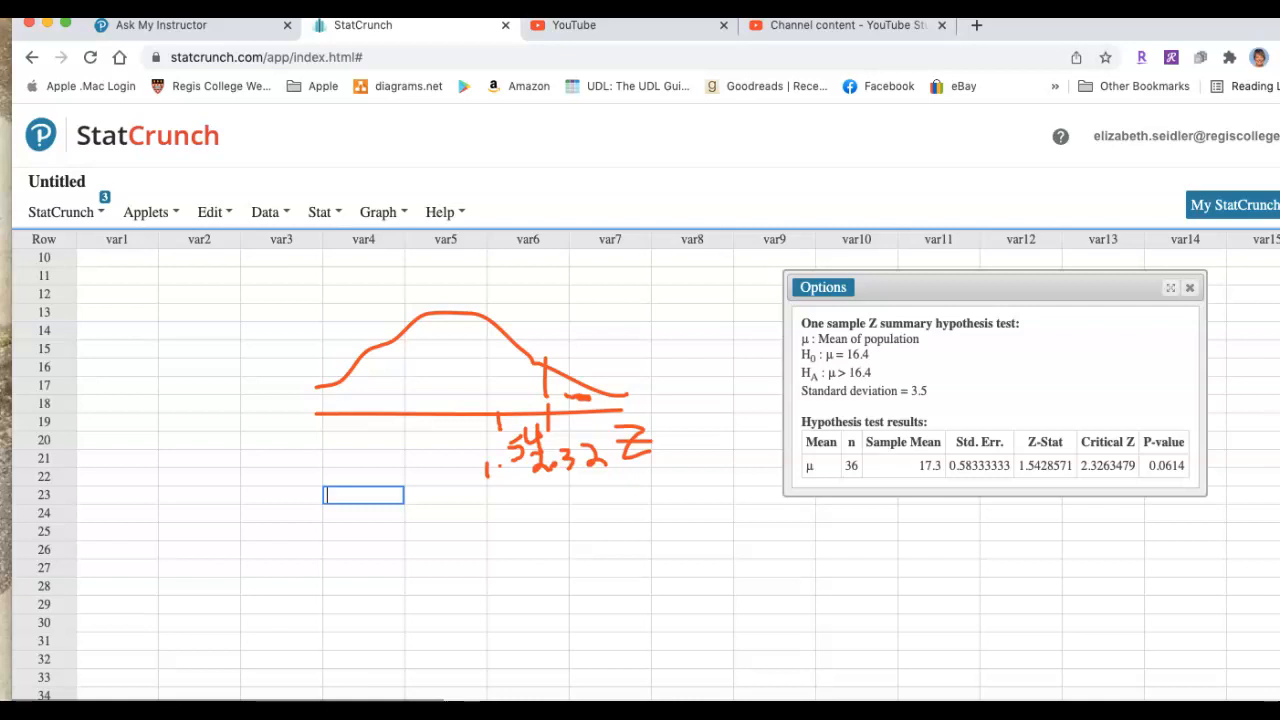
# Handwrite α = .01 below the Z test results and circle the P-value
pyautogui.moveTo(968, 544)
pyautogui.mouseDown()
pyautogui.moveTo(956, 551)
pyautogui.moveTo(984, 575)
pyautogui.moveTo(1017, 550)
pyautogui.moveTo(1005, 578)
pyautogui.moveTo(1080, 559)
pyautogui.moveTo(1065, 532)
pyautogui.mouseUp()
pyautogui.moveTo(1178, 450)
pyautogui.mouseDown()
pyautogui.moveTo(1142, 455)
pyautogui.moveTo(1170, 486)
pyautogui.moveTo(1186, 444)
pyautogui.mouseUp()
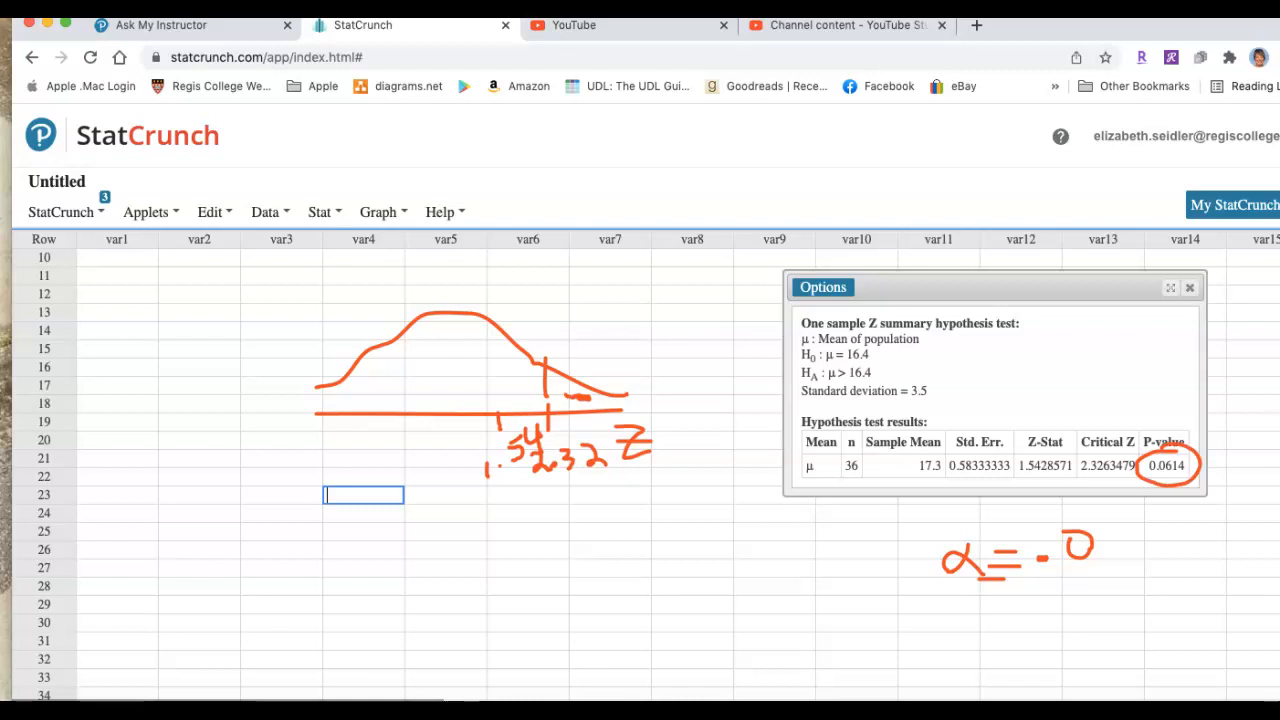
pyautogui.moveTo(1110, 526); pyautogui.dragTo(1112, 556)
# Shade the curve's area to the right of 1.54 in blue, and clear all annotations
pyautogui.moveTo(506, 340)
pyautogui.mouseDown()
pyautogui.moveTo(505, 418)
pyautogui.moveTo(530, 352)
pyautogui.moveTo(547, 400)
pyautogui.moveTo(606, 404)
pyautogui.moveTo(536, 400)
pyautogui.moveTo(538, 380)
pyautogui.moveTo(584, 392)
pyautogui.moveTo(566, 384)
pyautogui.mouseUp()
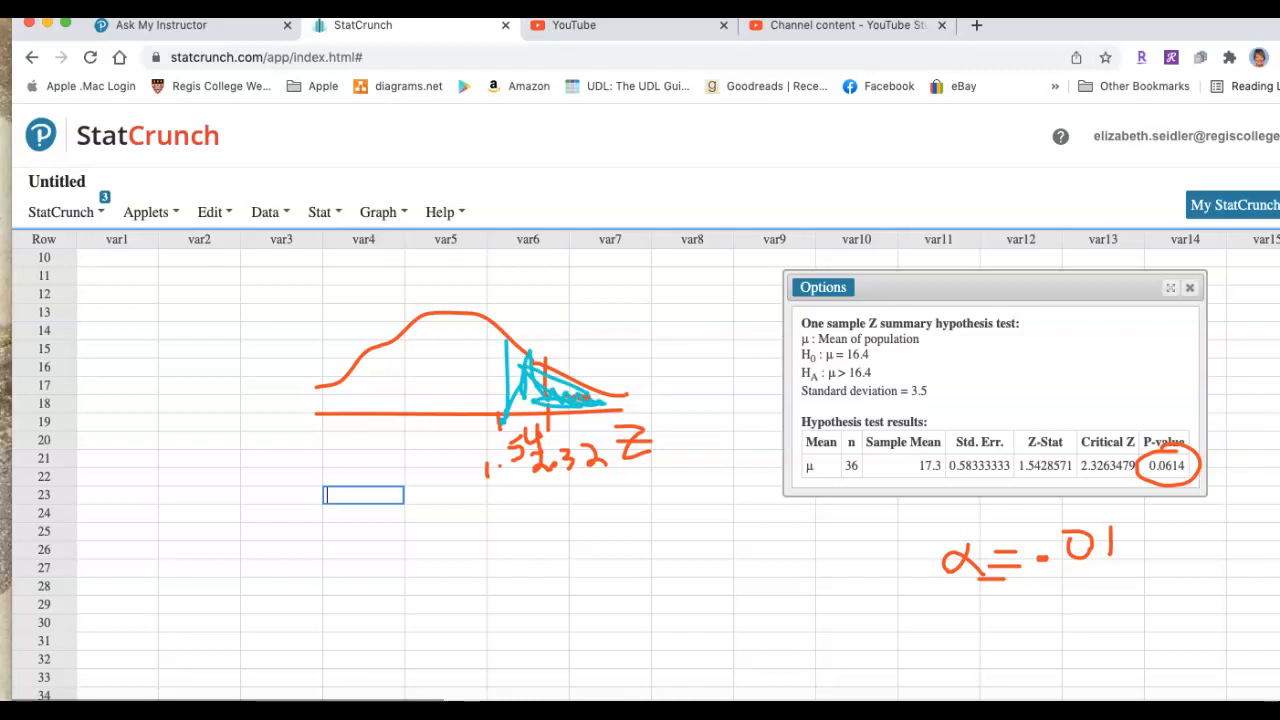
pyautogui.moveTo(552, 398); pyautogui.dragTo(614, 408)
pyautogui.press('Escape')
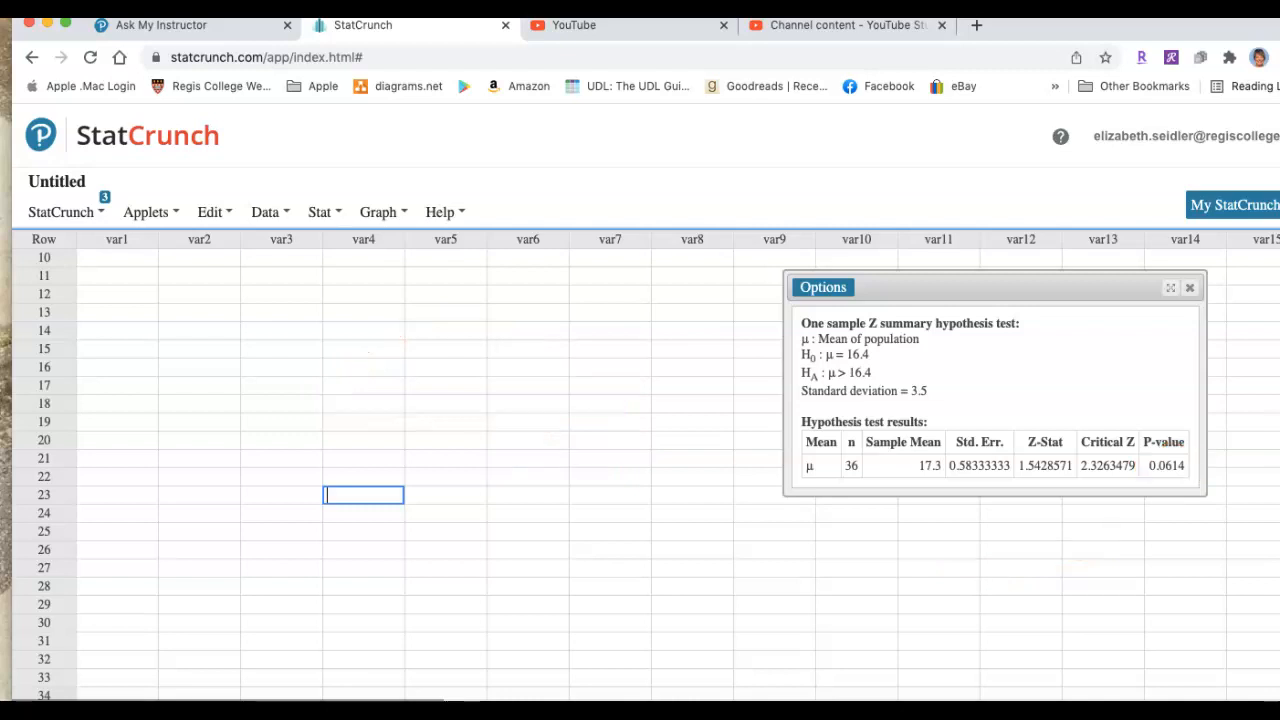